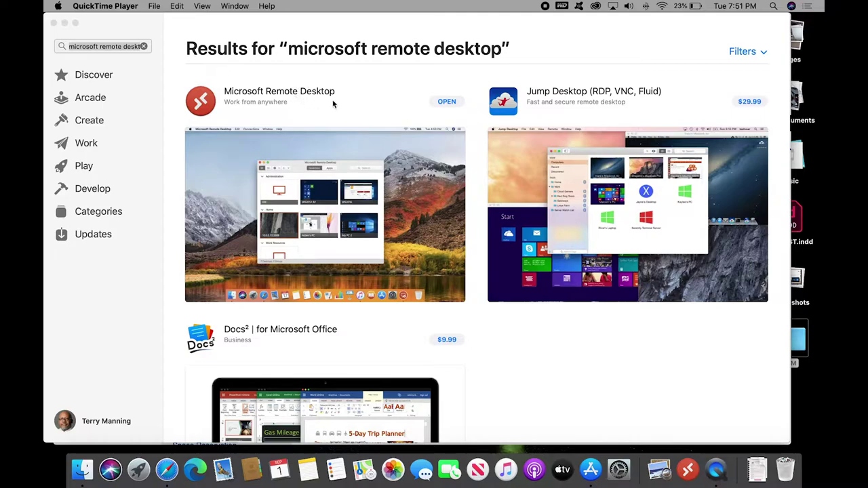
View the Microsoft Remote Desktop App Store page, then return to Safari's Virtual Computer Lab page
left_click(308, 97)
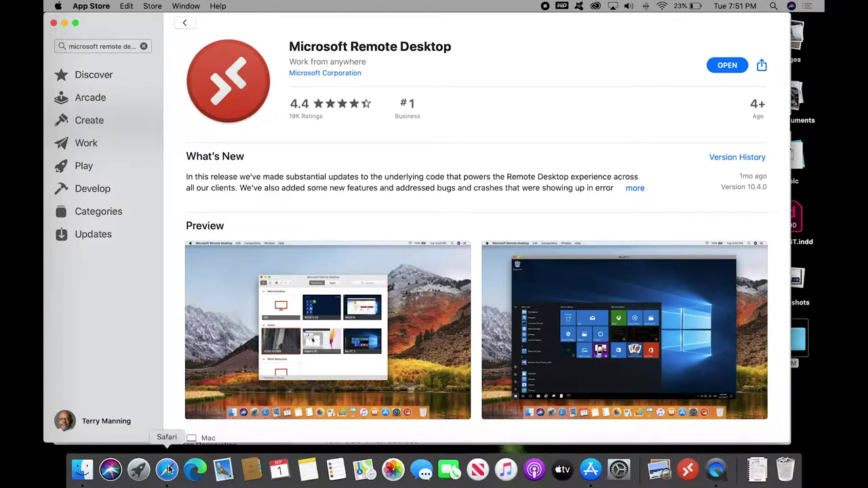
left_click(168, 469)
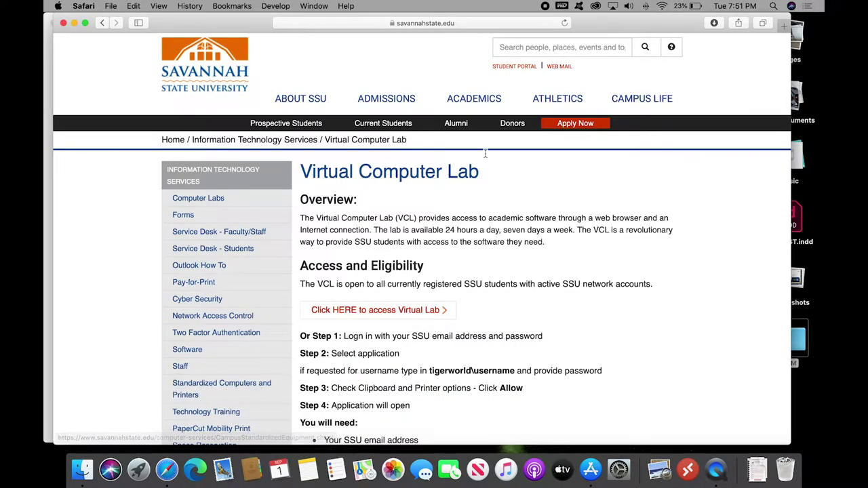
Follow the Virtual Lab link to the Work Resources sign-in page on ssu.u2cloud.com
left_click(556, 47)
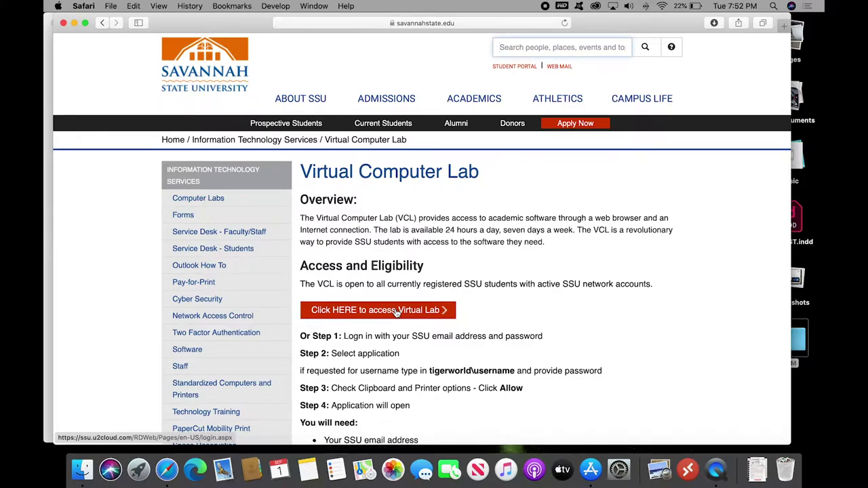
left_click(397, 312)
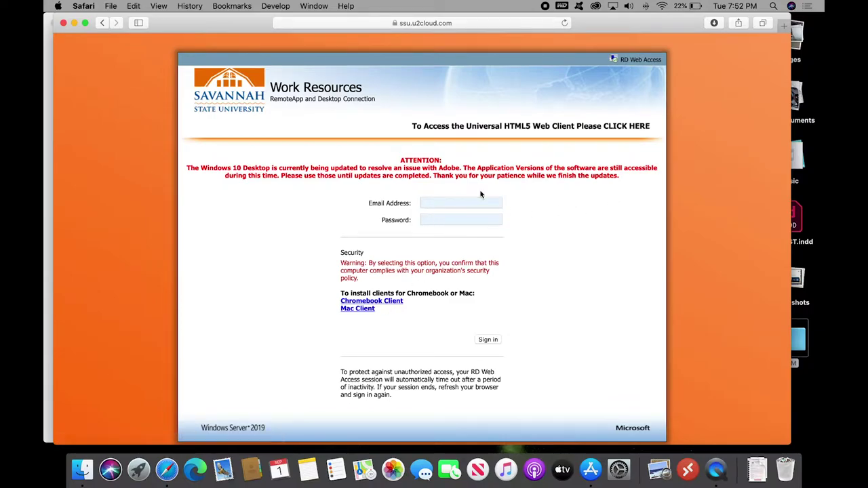
Open the HTML5 web client sign-in window, then move and widen it to show the form
left_click(527, 128)
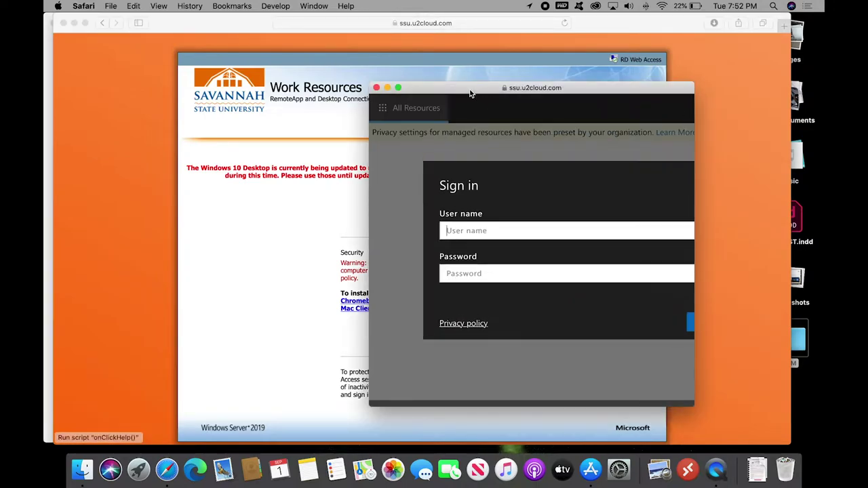
left_click_drag(460, 89, 286, 71)
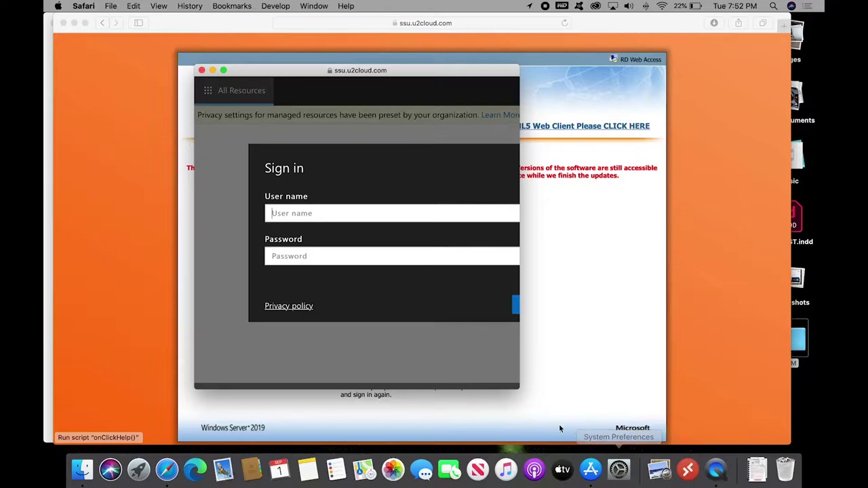
left_click_drag(520, 375, 663, 379)
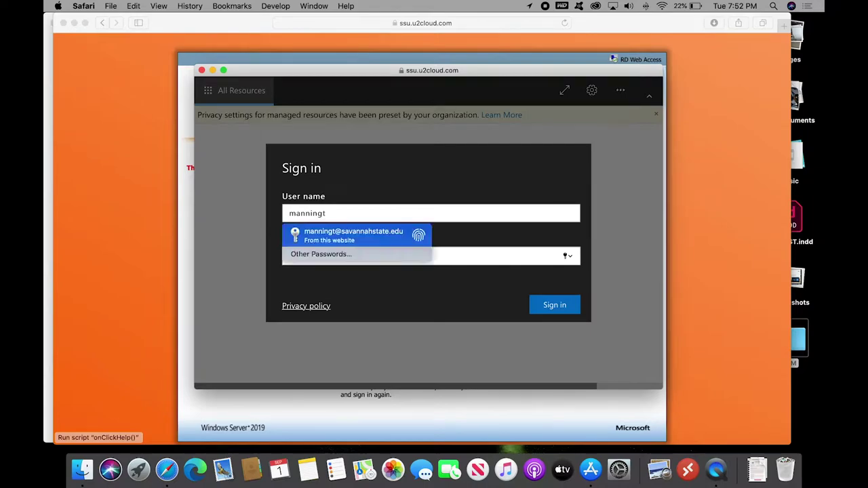
Sign in to the web client with the account user name and password
key("Tab")
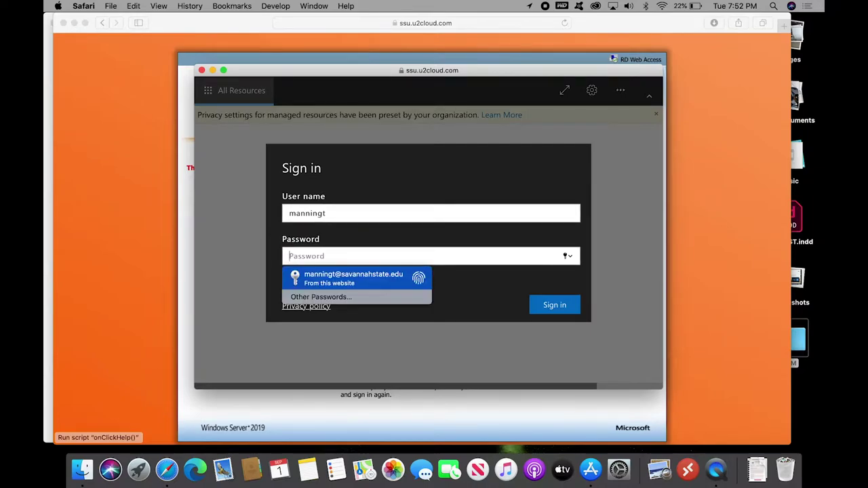
type("••••••••")
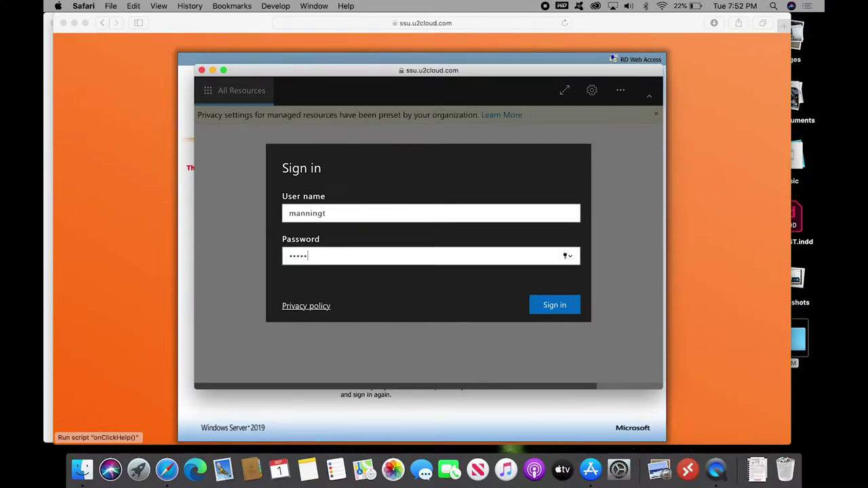
type("•")
left_click(553, 305)
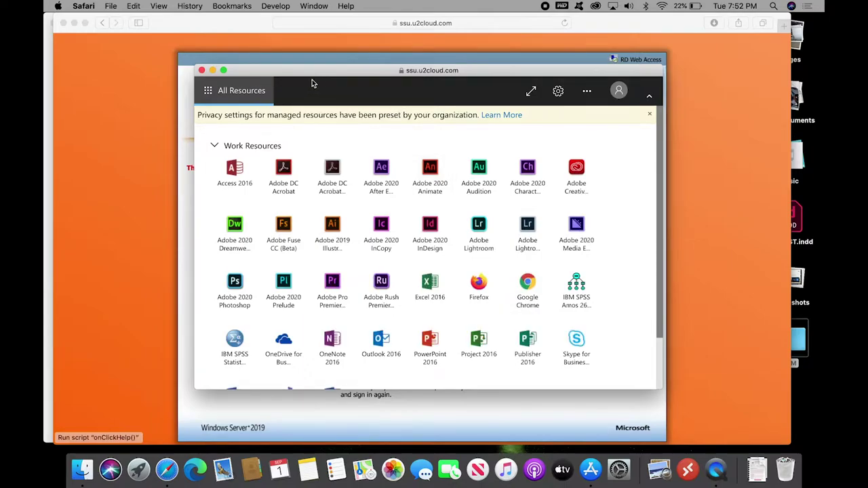
Enlarge the resources window and try launching Word 2016
left_click_drag(302, 71, 229, 41)
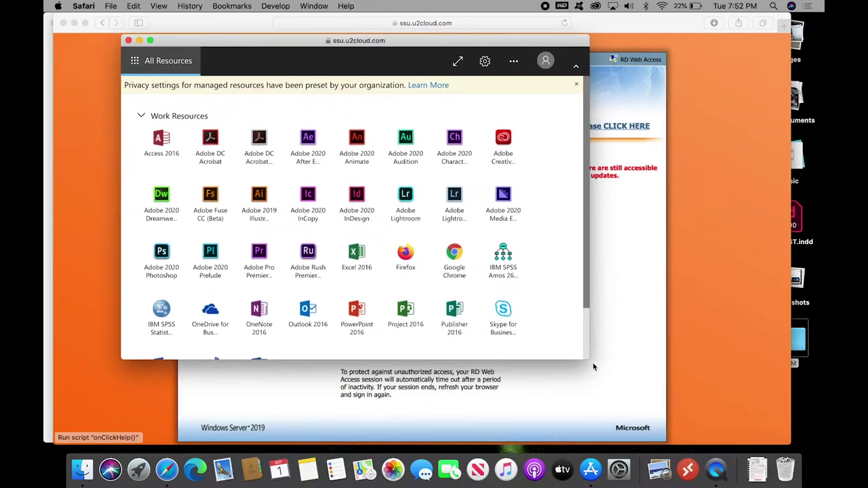
left_click_drag(588, 358, 717, 421)
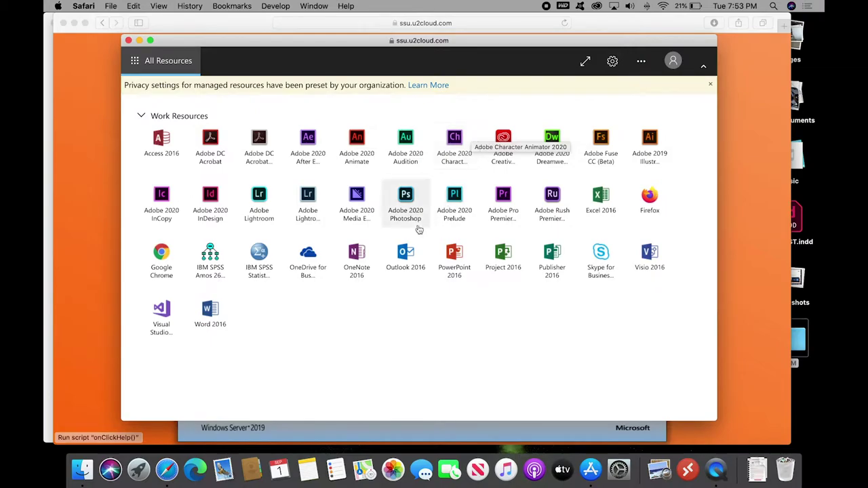
left_click(212, 312)
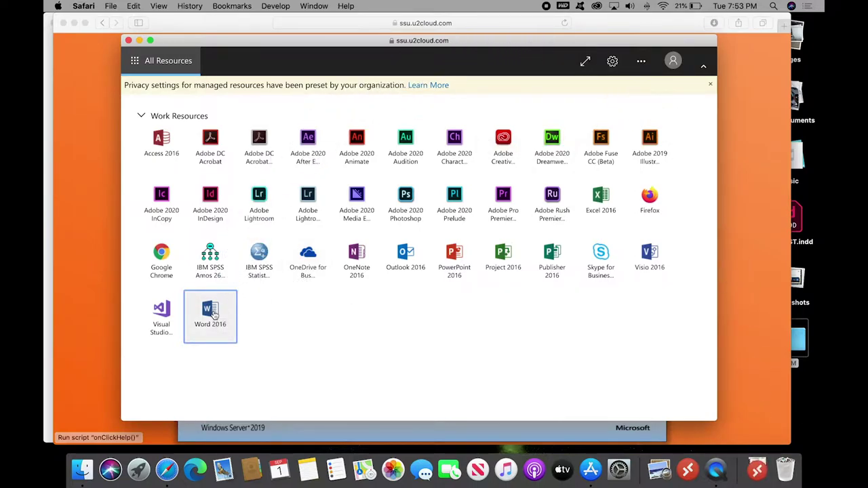
Set resources to open in the browser and launch Word 2016 again
left_click(641, 62)
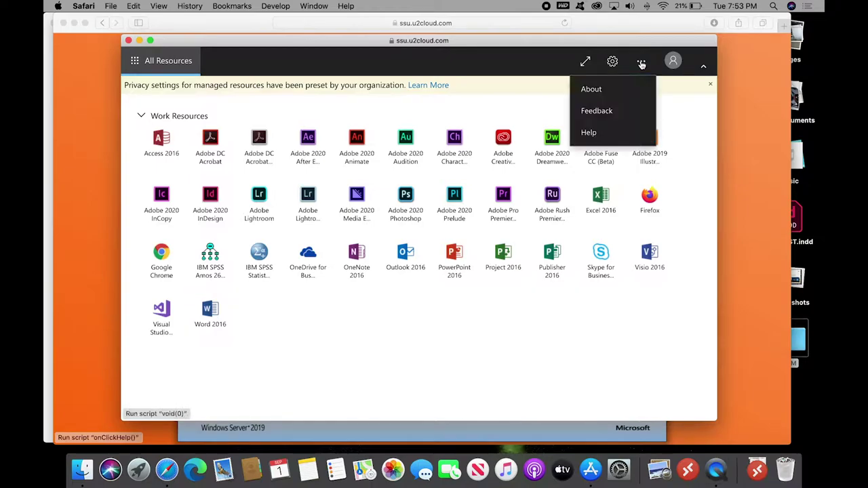
left_click(613, 61)
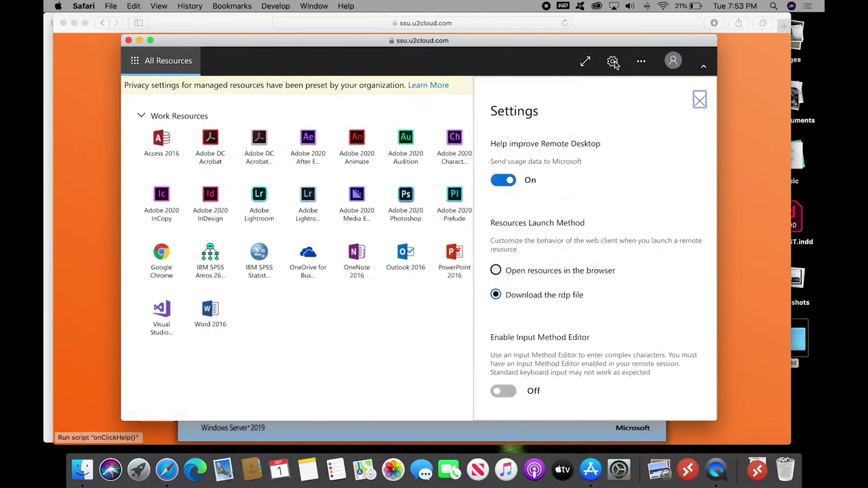
left_click(496, 271)
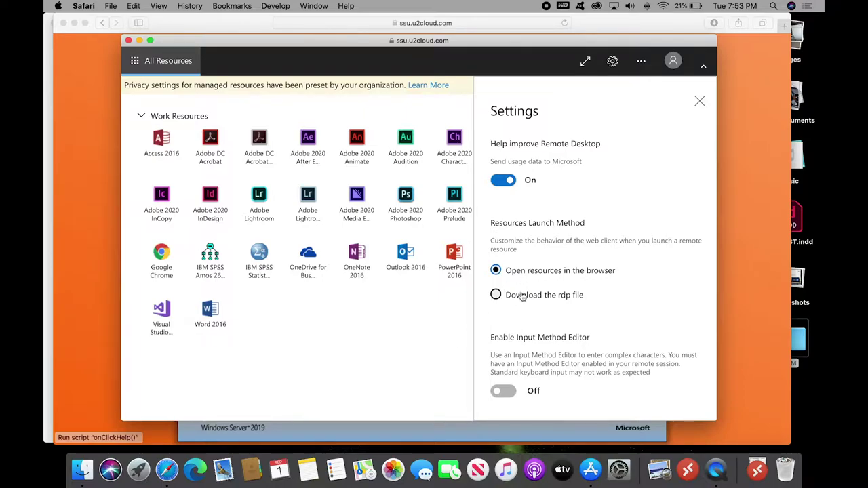
left_click(700, 103)
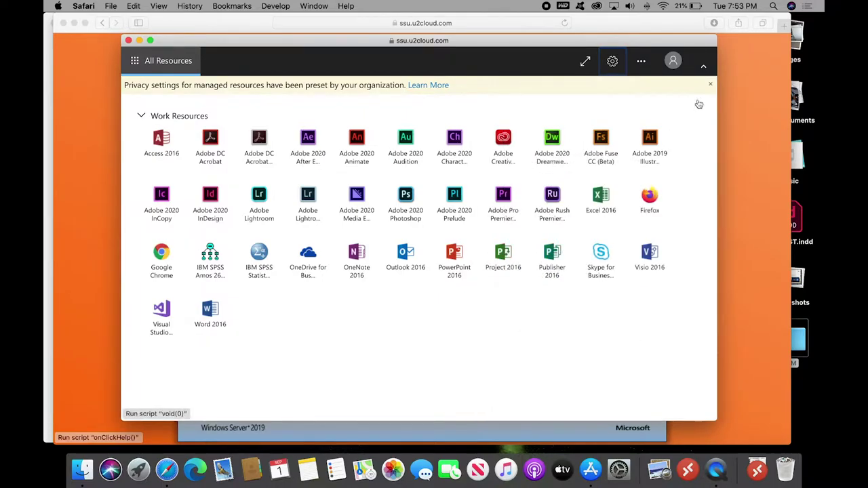
left_click(216, 318)
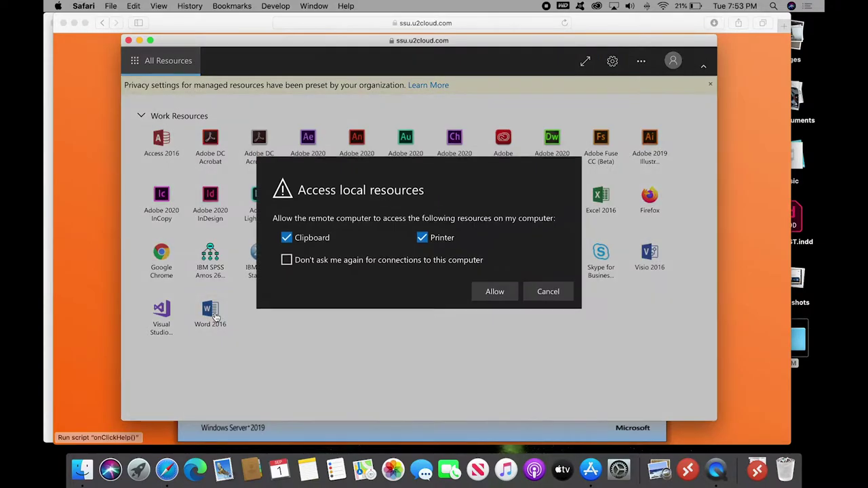
Allow clipboard and printer access, then sign Word in with the school e-mail and password
left_click(493, 294)
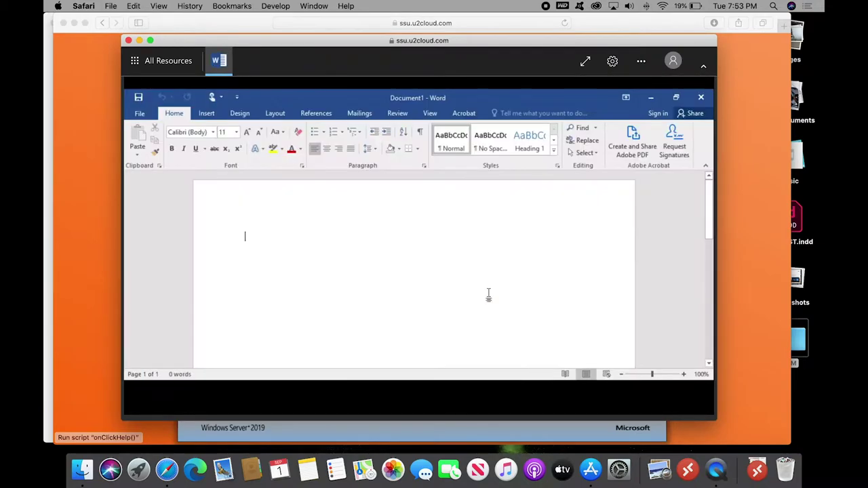
left_click(657, 114)
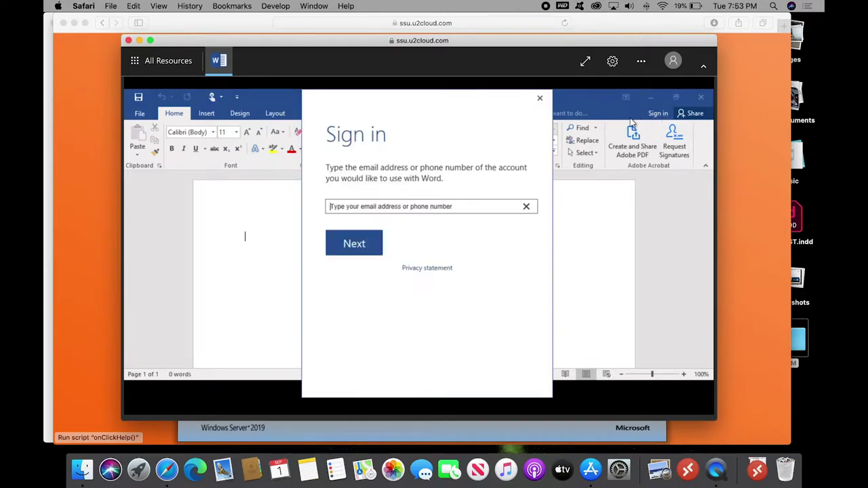
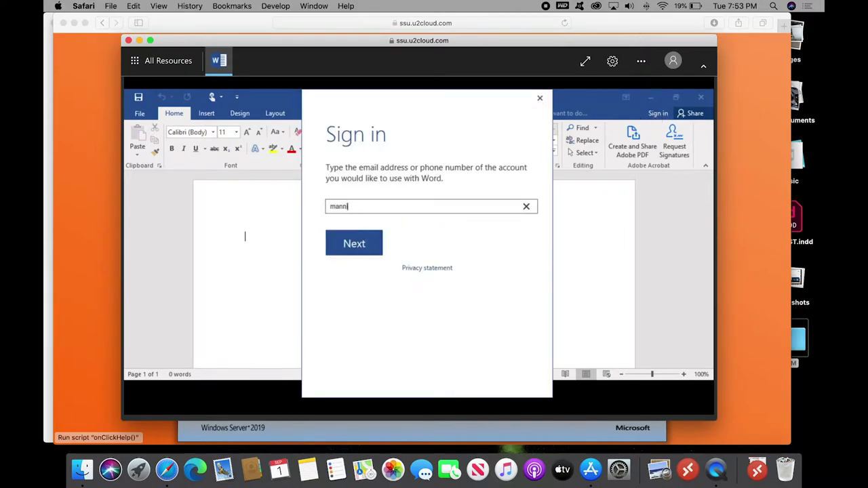
left_click(354, 246)
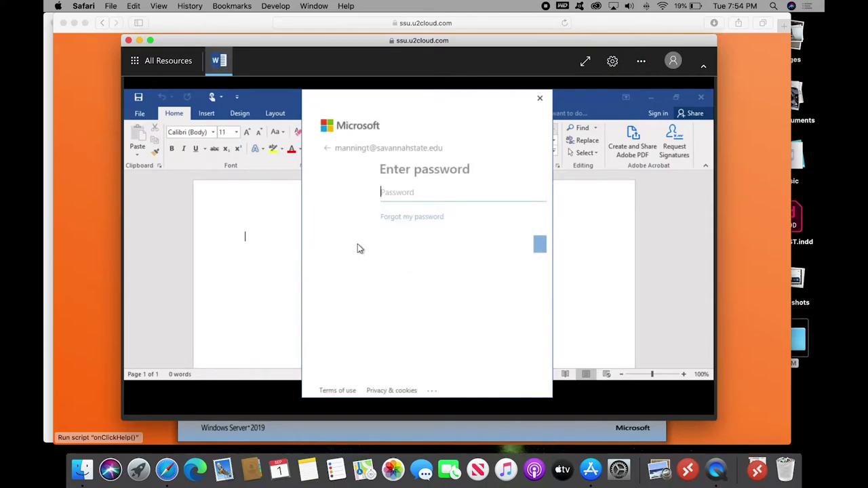
type("••")
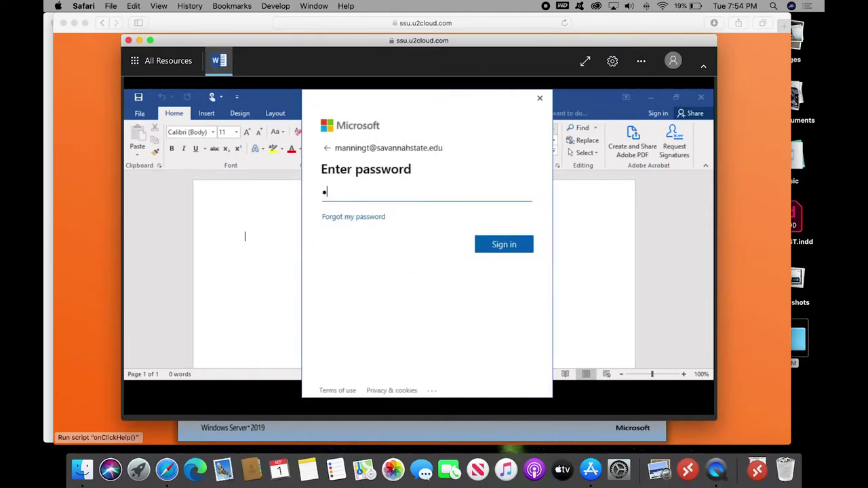
type("•••••••")
key("Return")
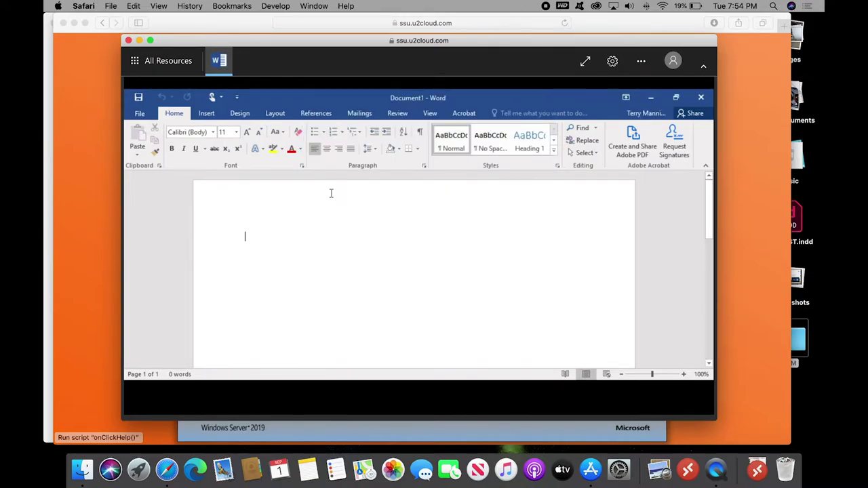
Type 'The quick brown fox etc' into Document1
type("The quik")
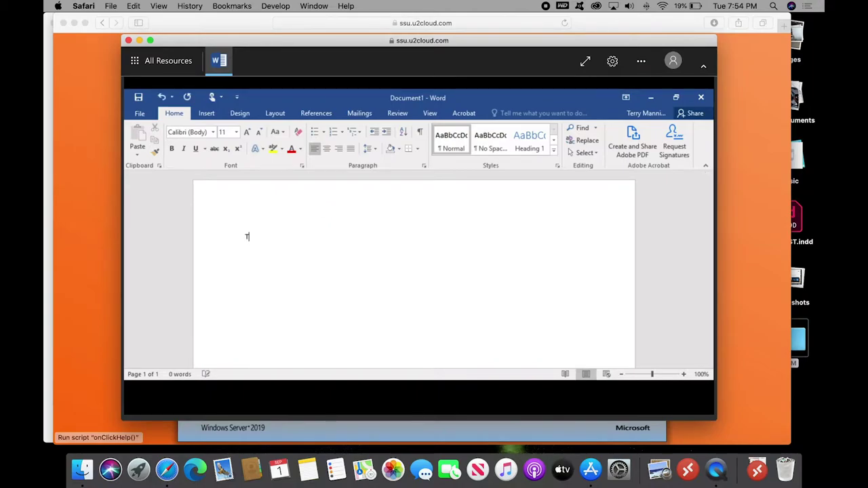
key("BackSpace")
key("BackSpace")
key("BackSpace")
type("ick brown fox etc")
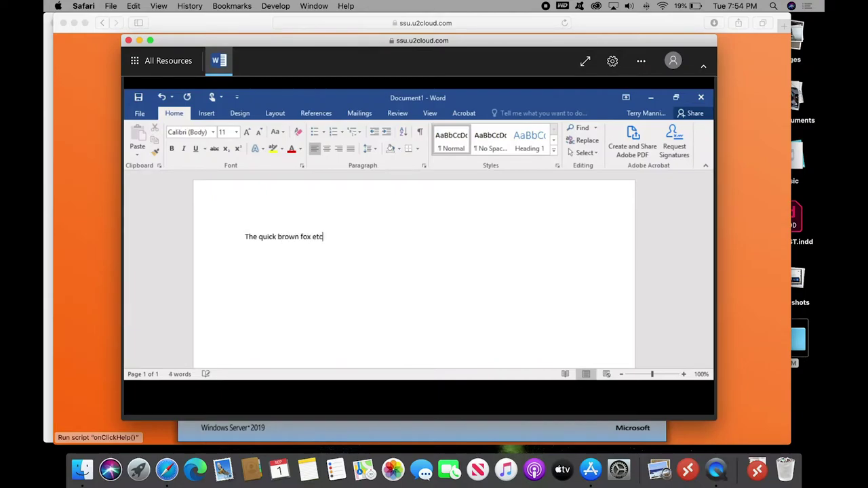
Start a save, back out, view File > Info, then close Word
left_click(139, 97)
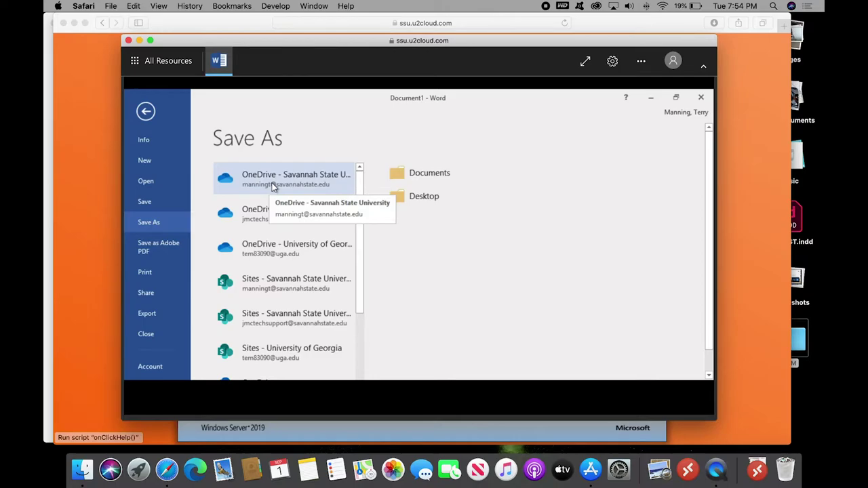
left_click(146, 110)
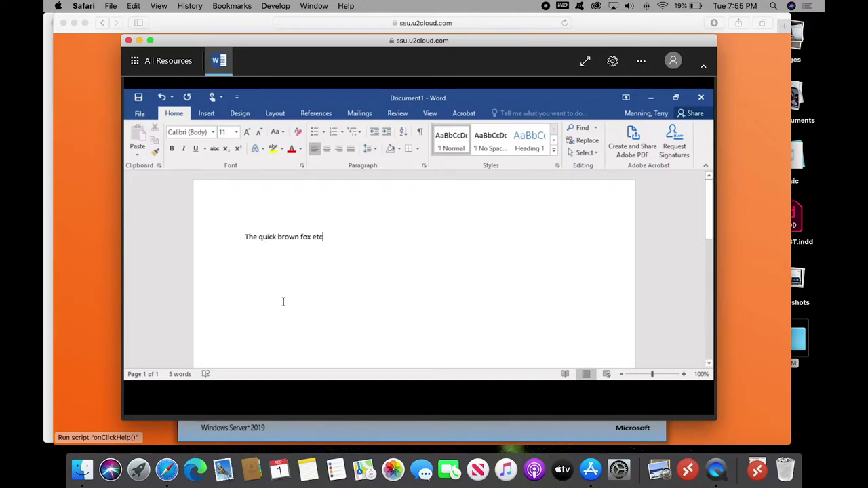
left_click(140, 116)
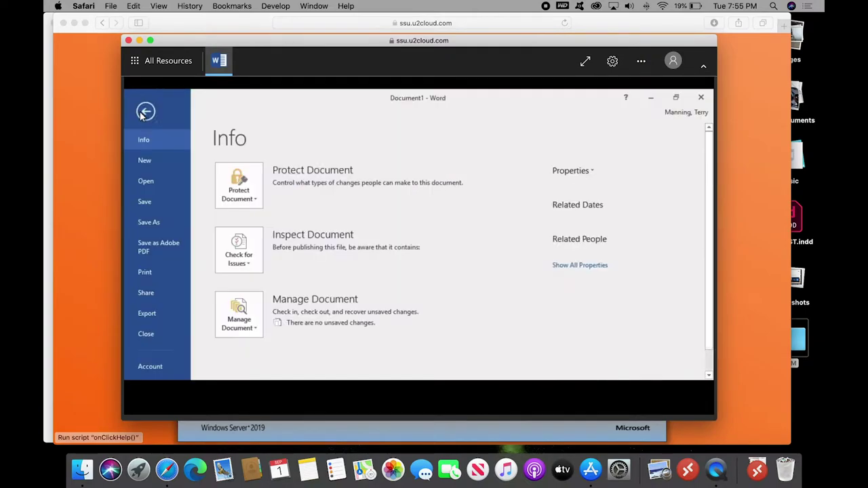
left_click(141, 115)
left_click(140, 116)
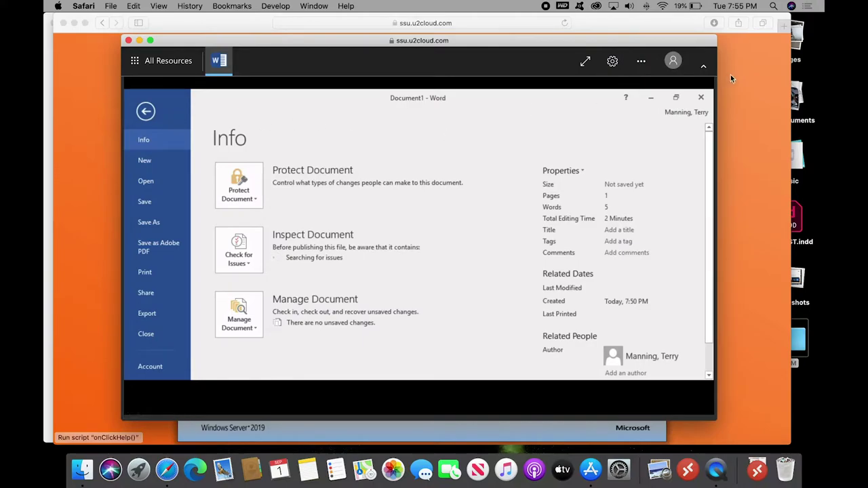
left_click(701, 97)
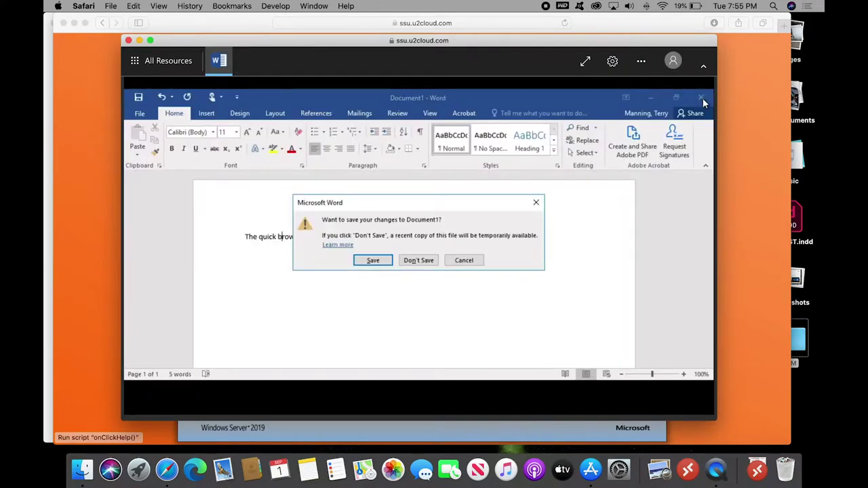
Discard the document's changes and return to the All Resources app grid
left_click(412, 262)
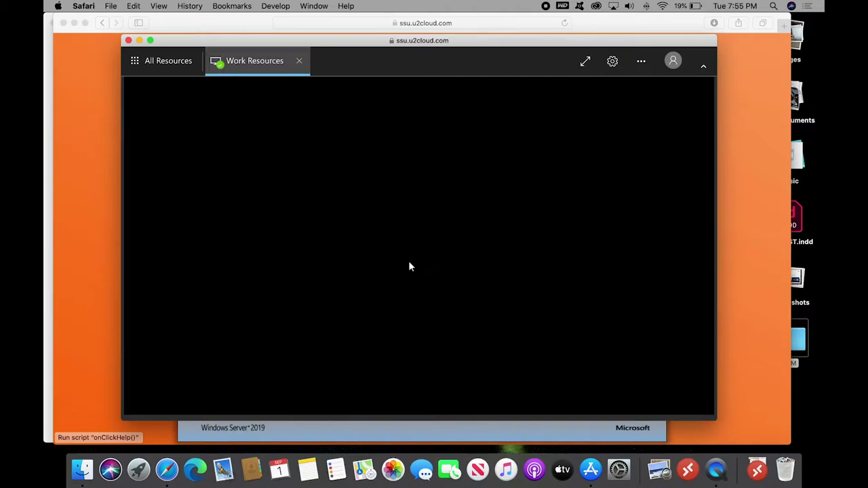
left_click(161, 63)
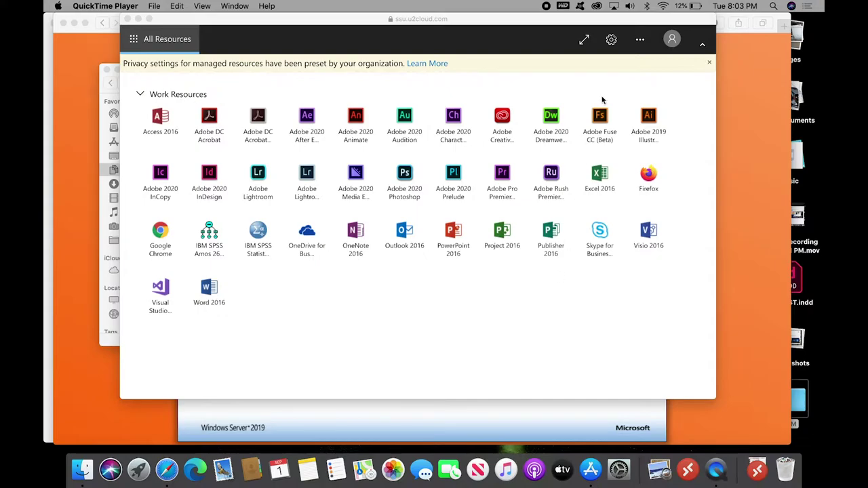
Set the web client to download resources as rdp files
left_click(612, 43)
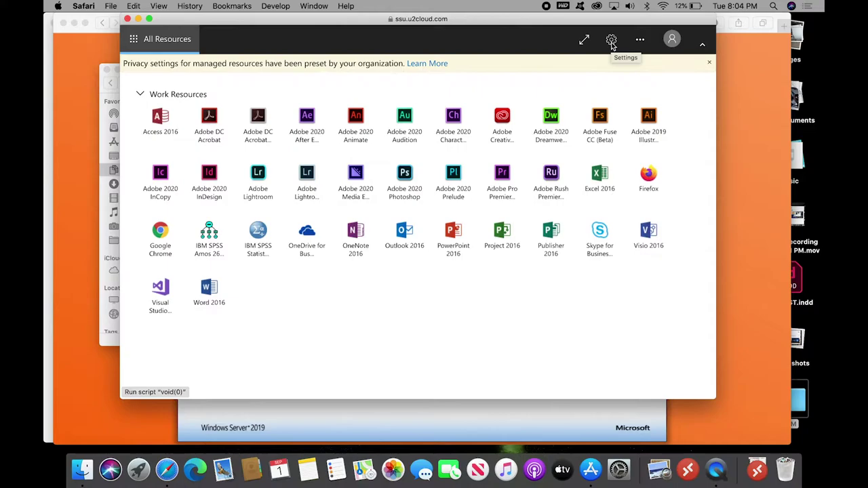
left_click(613, 44)
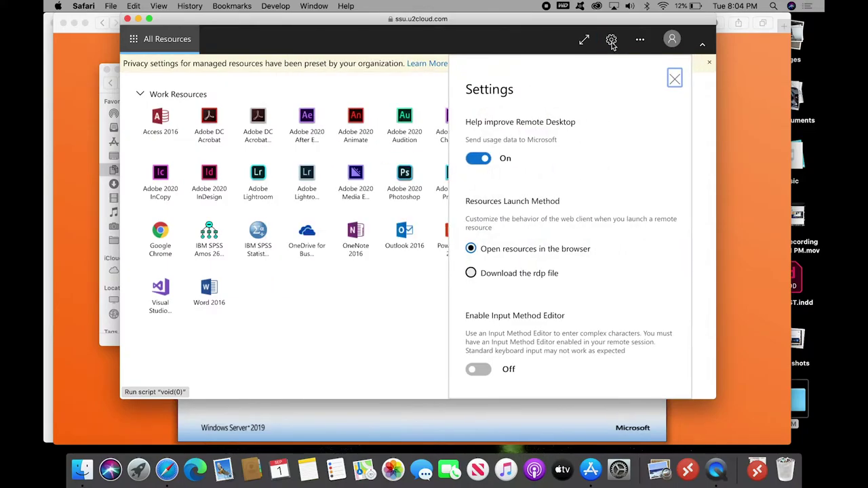
left_click(496, 274)
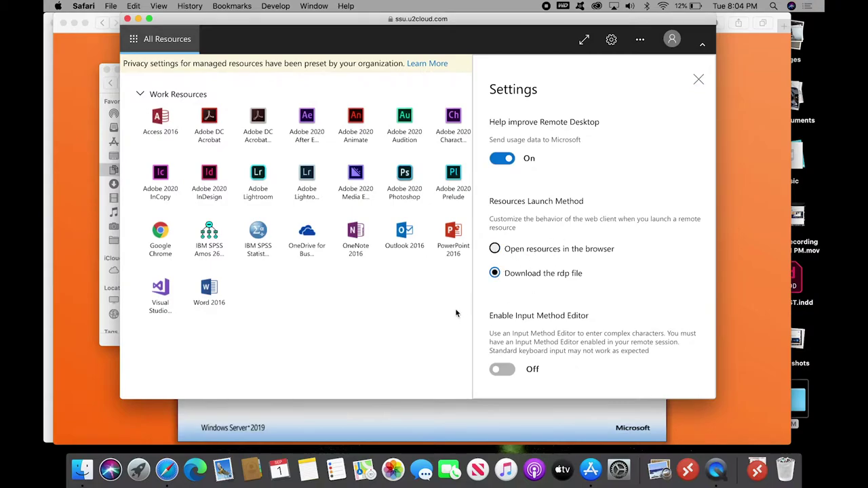
left_click(698, 80)
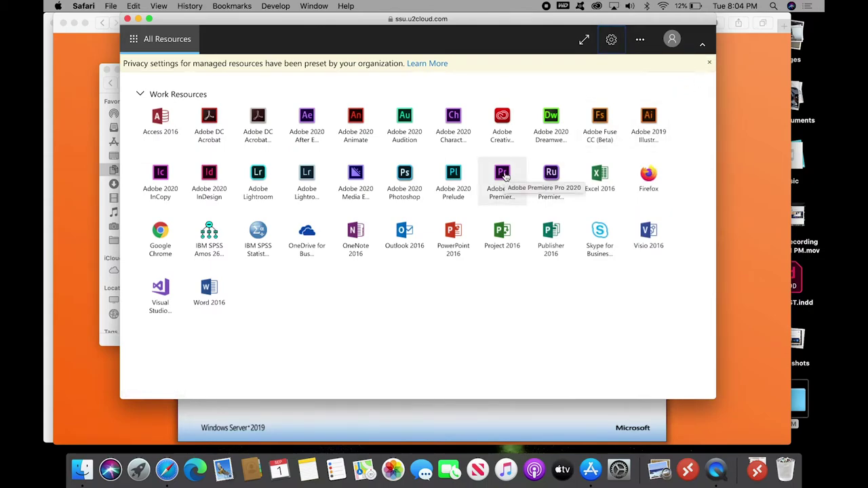
Download the Premiere Pro, Photoshop and InDesign rdp connection files
left_click(503, 175)
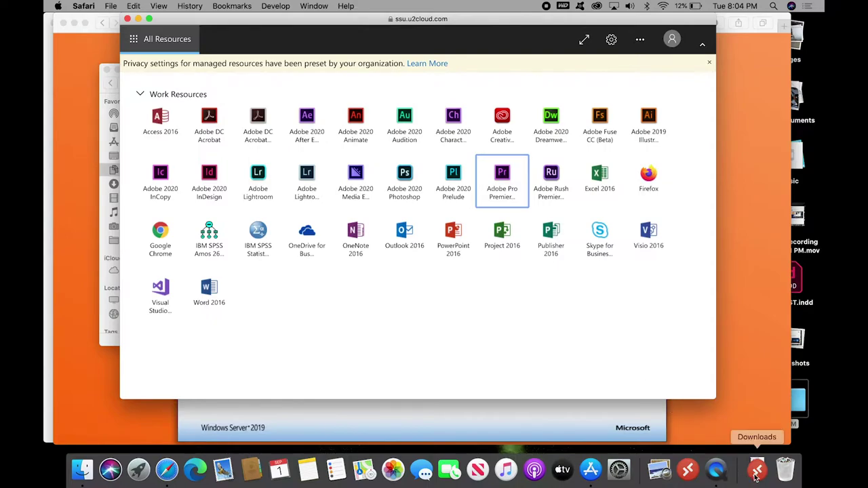
left_click(406, 176)
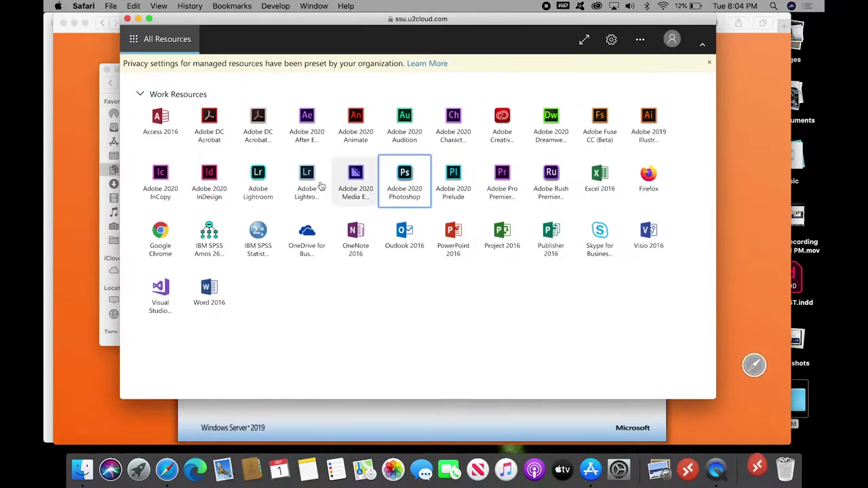
left_click(211, 177)
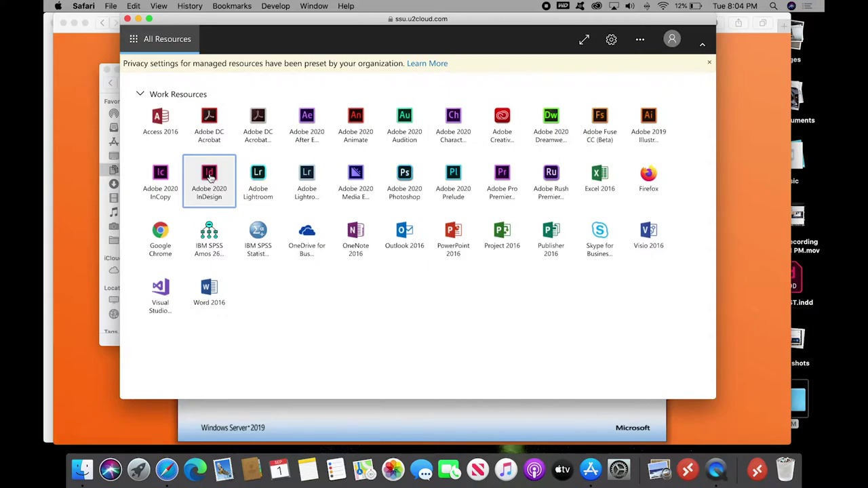
left_click(673, 42)
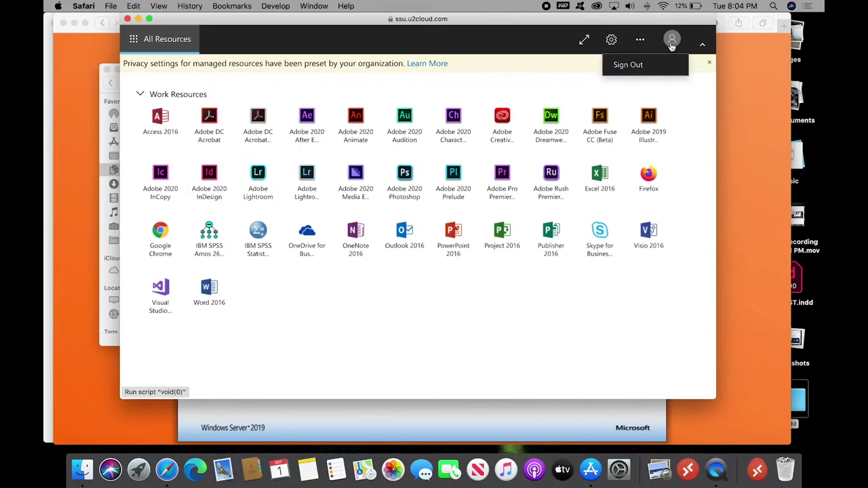
Sign out without saving the password and open Adobe Premiere Pro 2020.rdp from Downloads
left_click(639, 68)
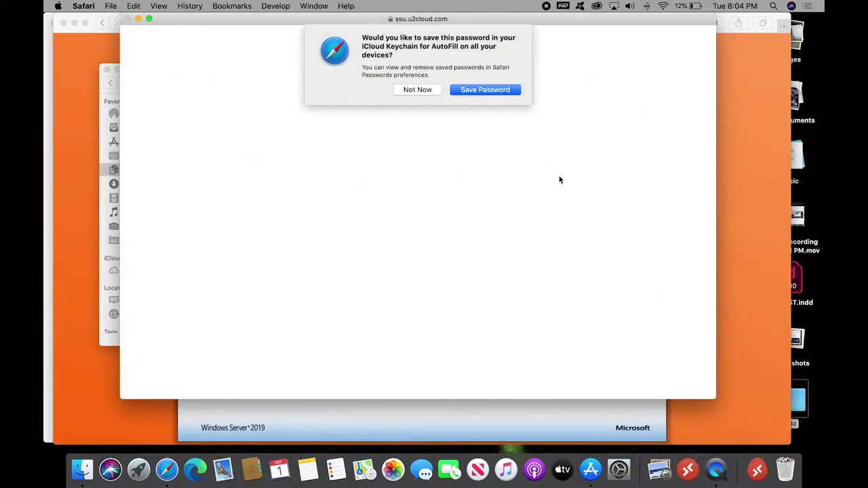
left_click(427, 90)
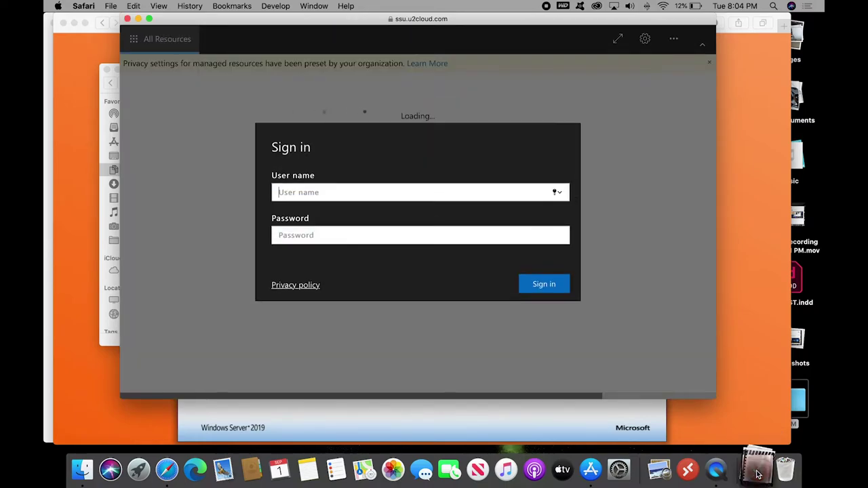
left_click(758, 471)
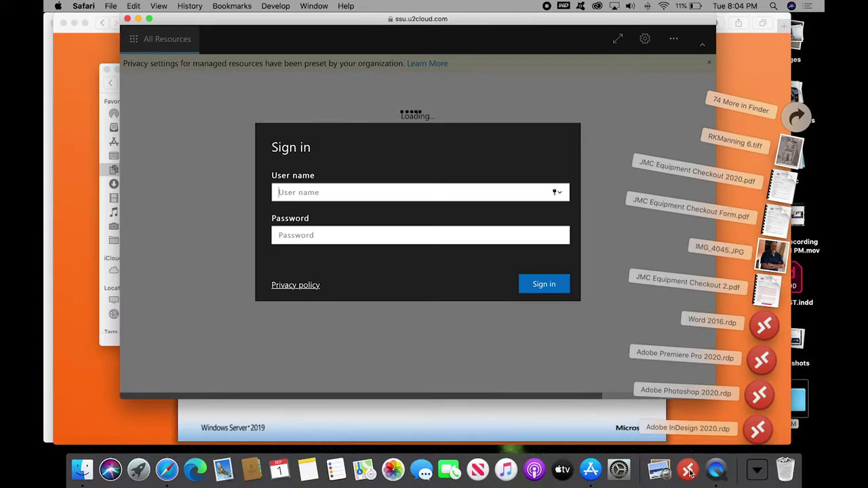
left_click(760, 363)
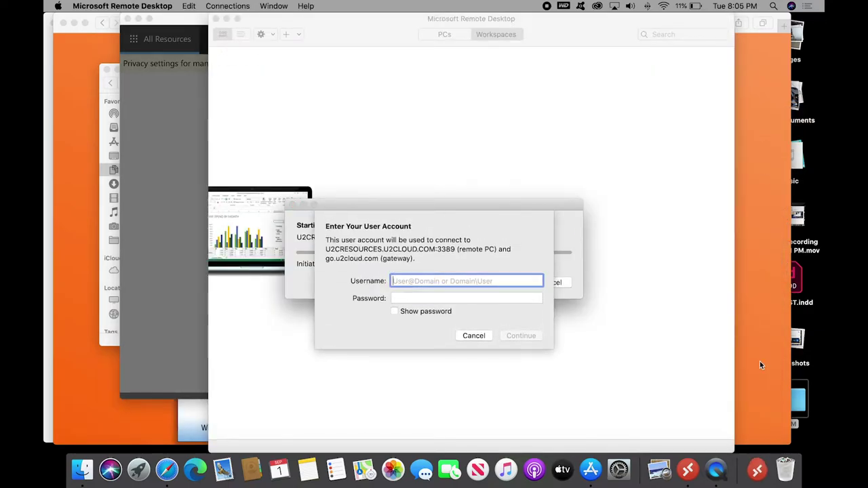
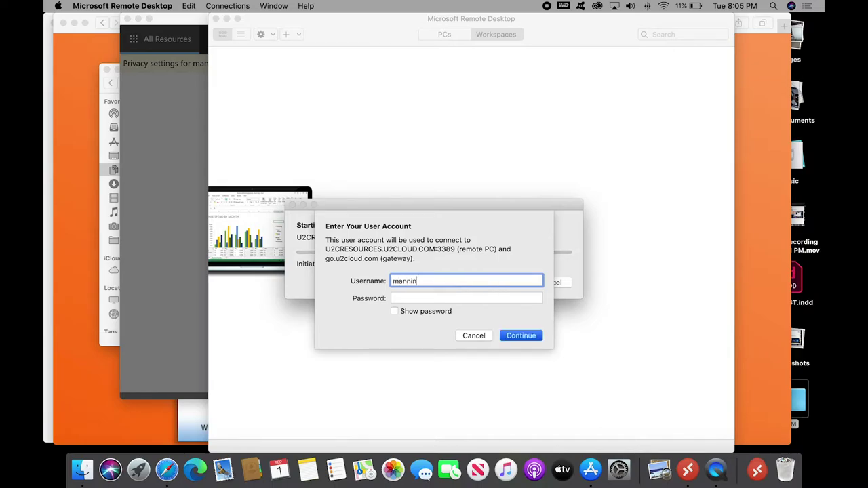
Enter the account user name and password to connect the remote Premiere Pro 2020 session
key("Tab")
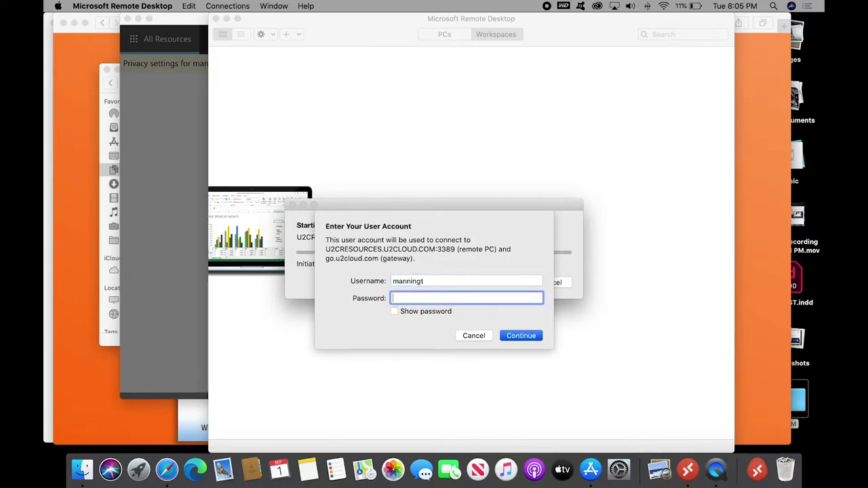
type("••••••••")
key("Return")
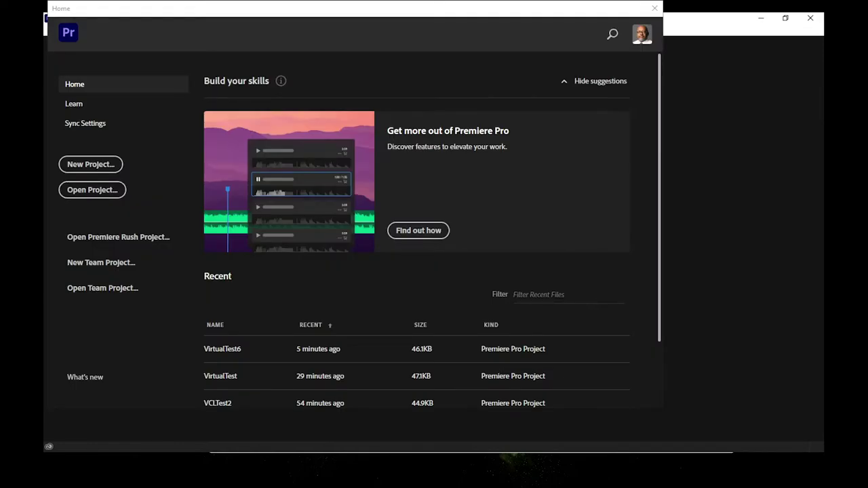
Create a new Premiere Pro project named Untitled82 by appending 82 to the default name
left_click(97, 167)
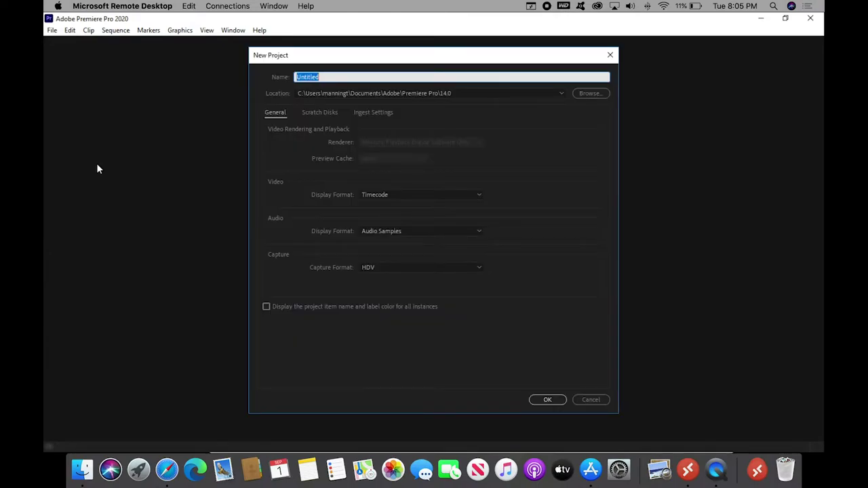
key("End")
type("82")
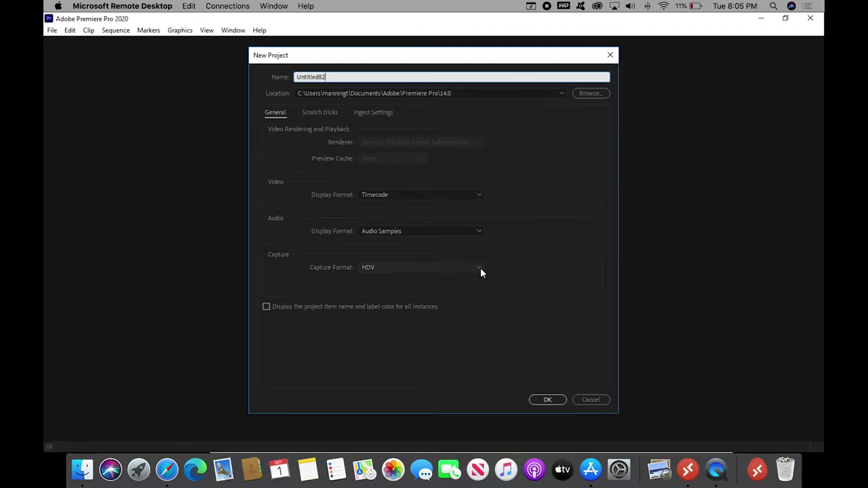
left_click(538, 402)
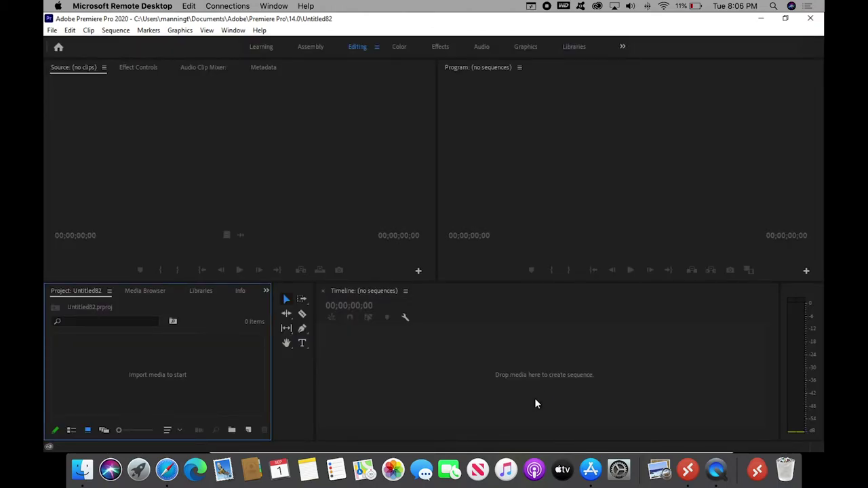
In Finder's Movies > iTube Studio Videos folder, copy the three Killing Eve Series 1–3 trailer files
left_click(82, 470)
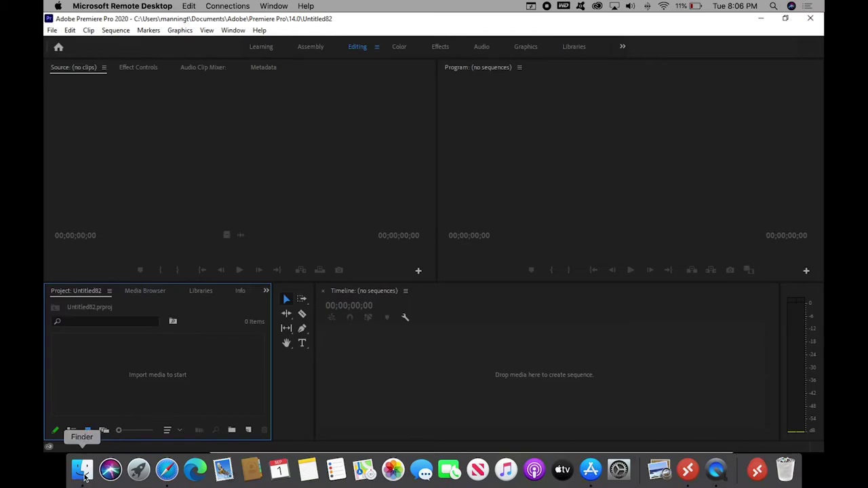
left_click(144, 199)
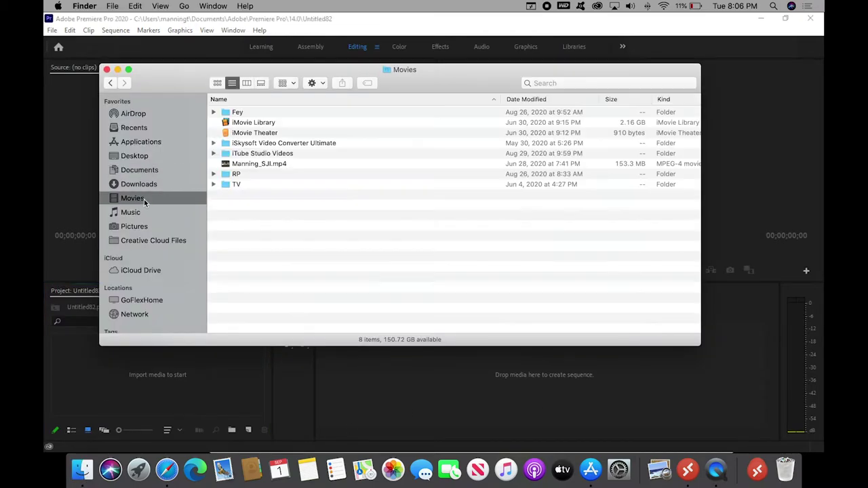
double_click(239, 154)
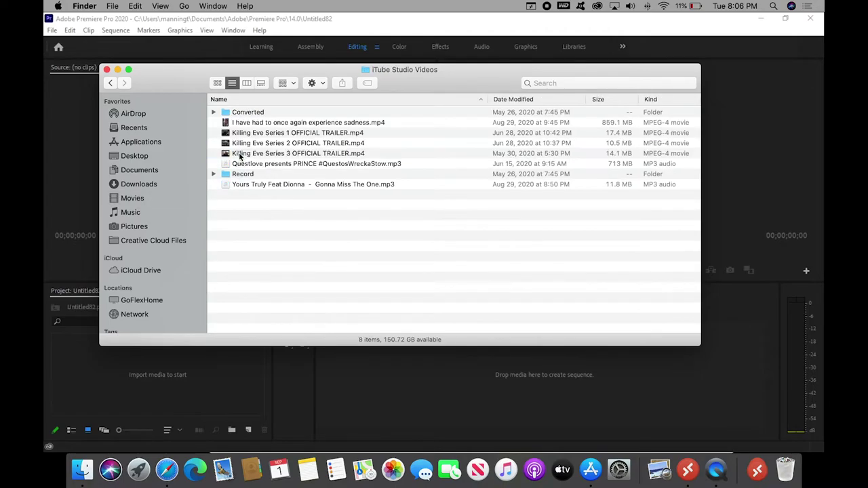
left_click(375, 154)
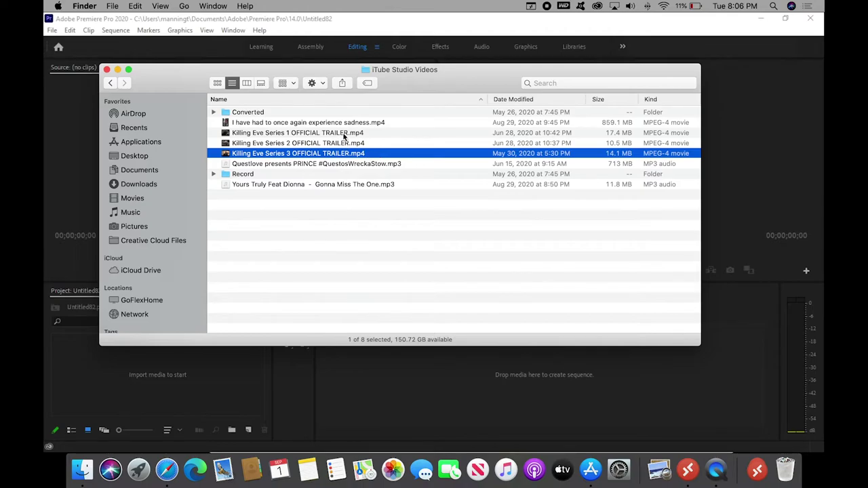
left_click(345, 133, "shift")
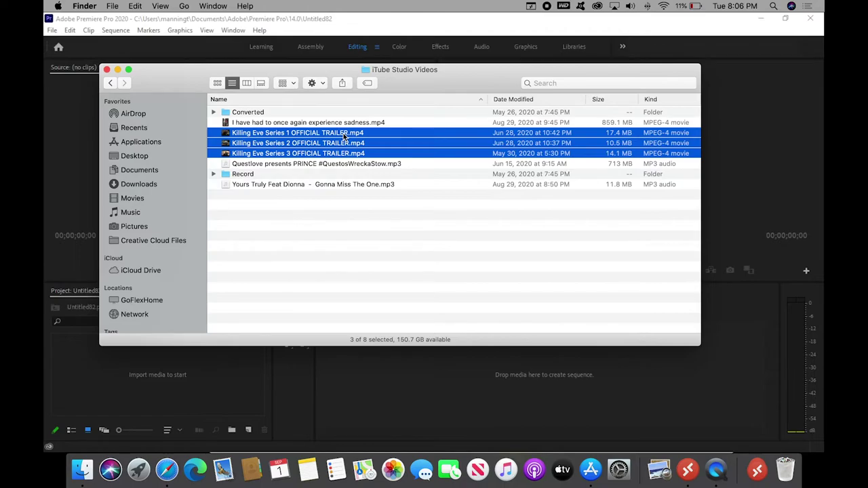
right_click(344, 135)
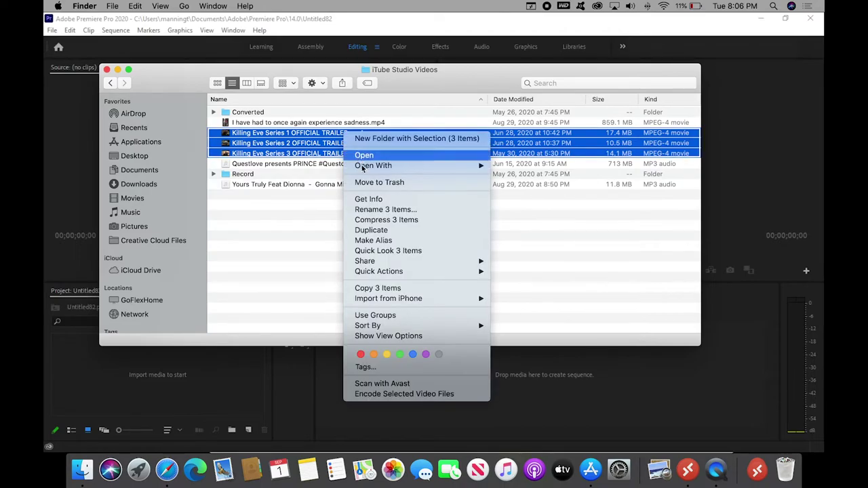
left_click(385, 288)
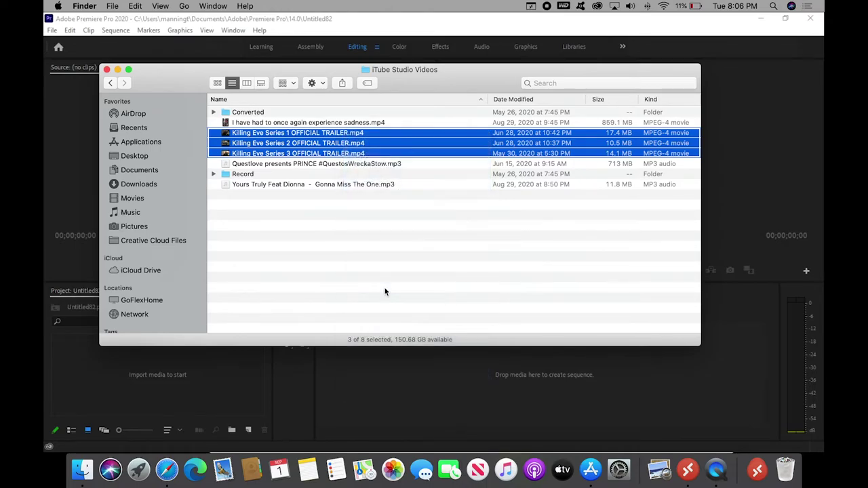
left_click(84, 178)
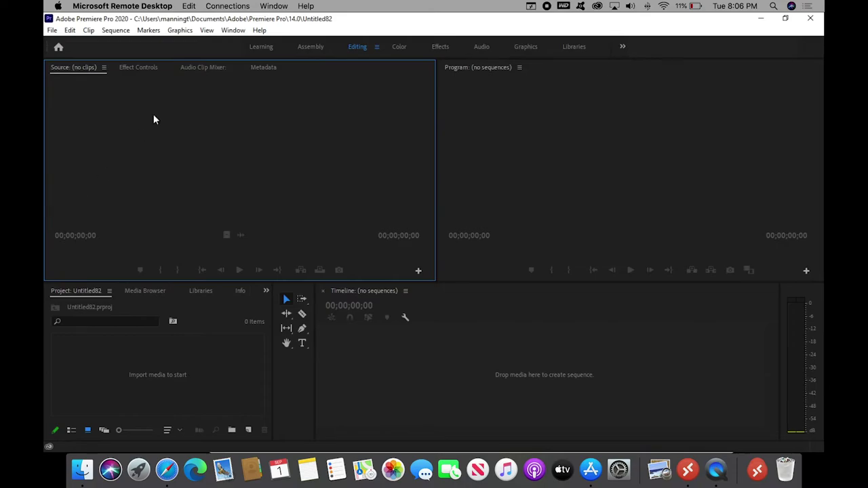
Open Premiere's File > Import dialog on the remote Documents folder listing the three Killing Eve trailers
left_click(128, 370)
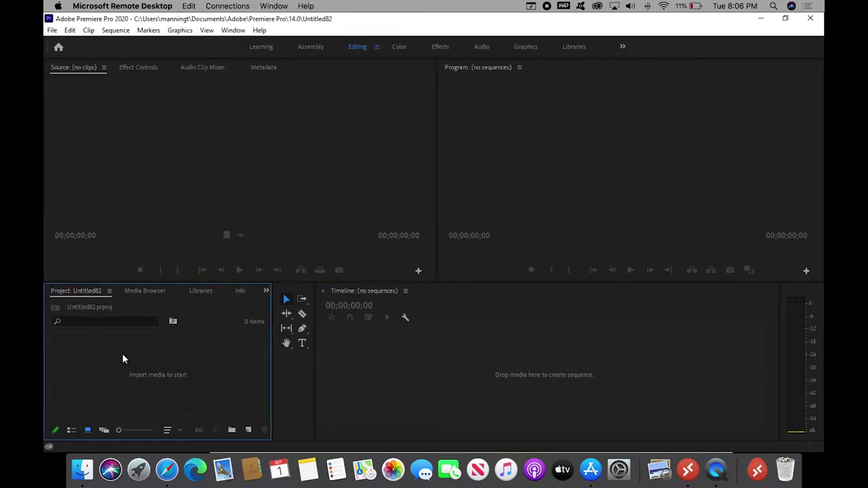
left_click(53, 31)
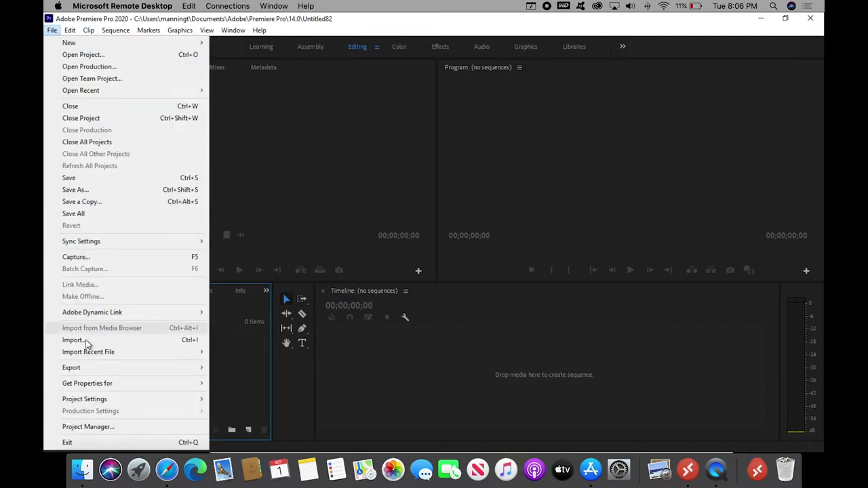
left_click(73, 340)
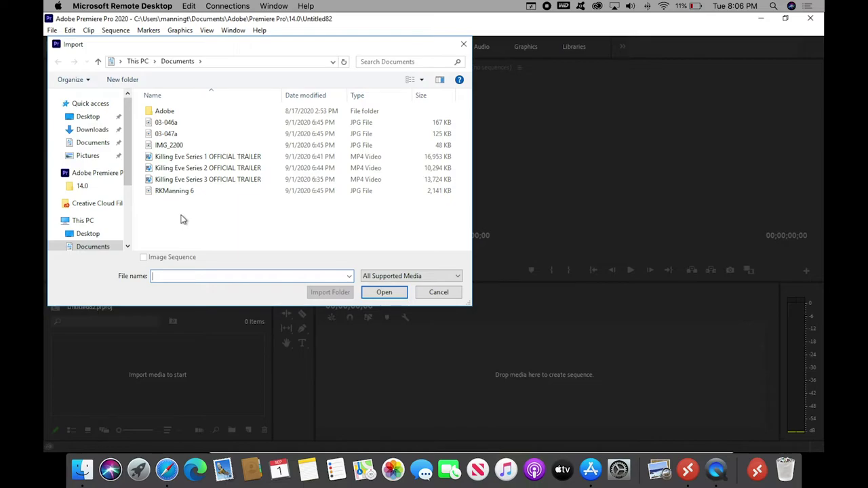
right_click(181, 219)
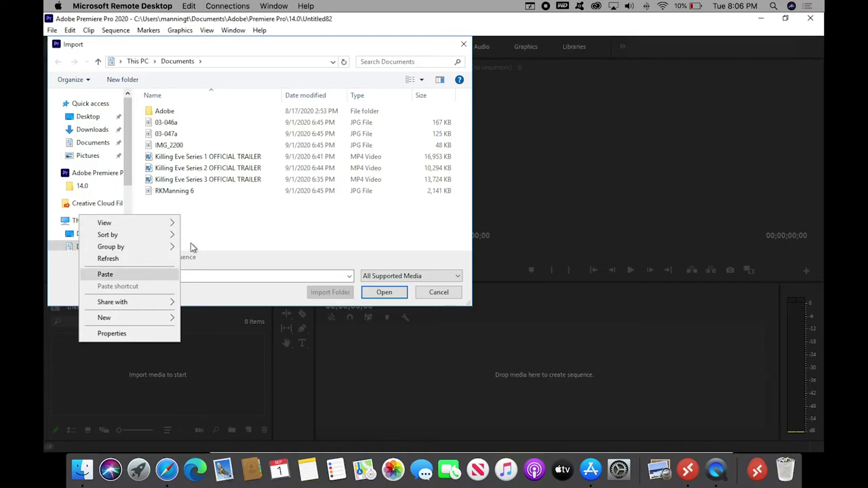
left_click(218, 226)
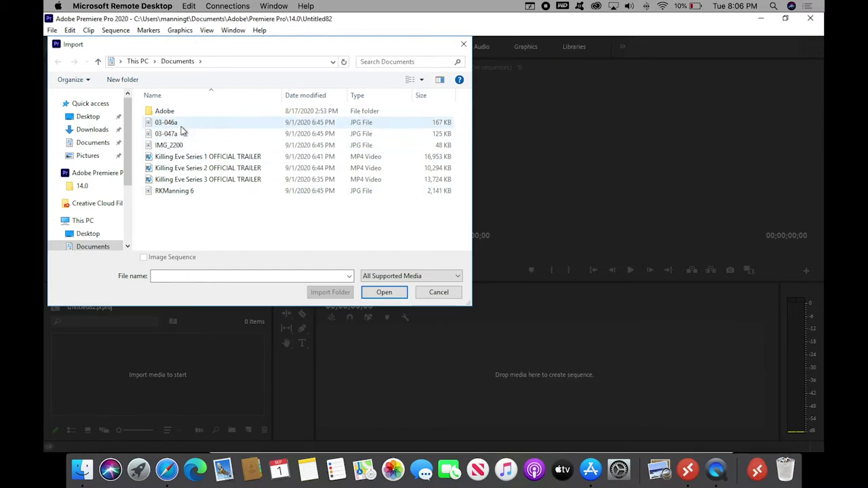
In Finder's Desktop > RKM > Pics folder, select IMG_4273, IMG_4274 and IMG_4276
left_click(86, 470)
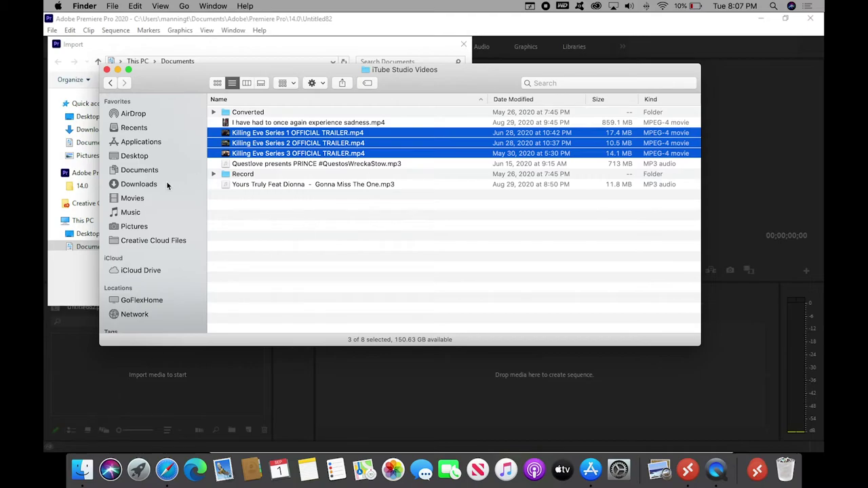
left_click(134, 228)
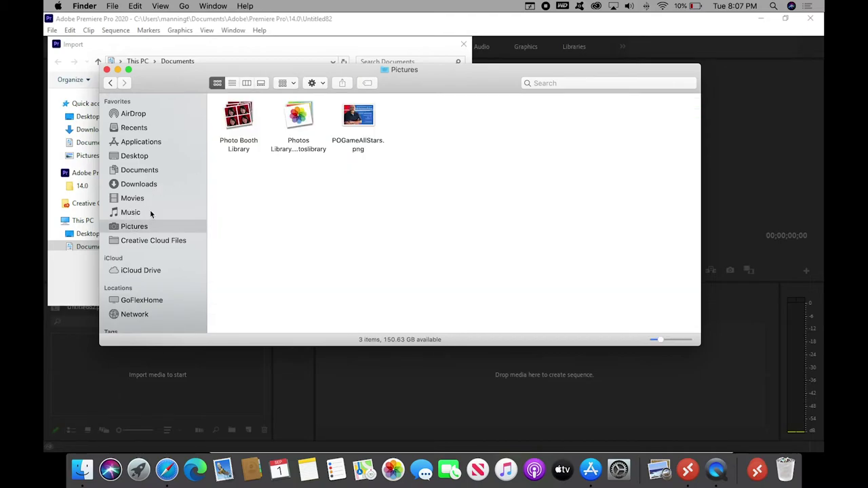
left_click(149, 160)
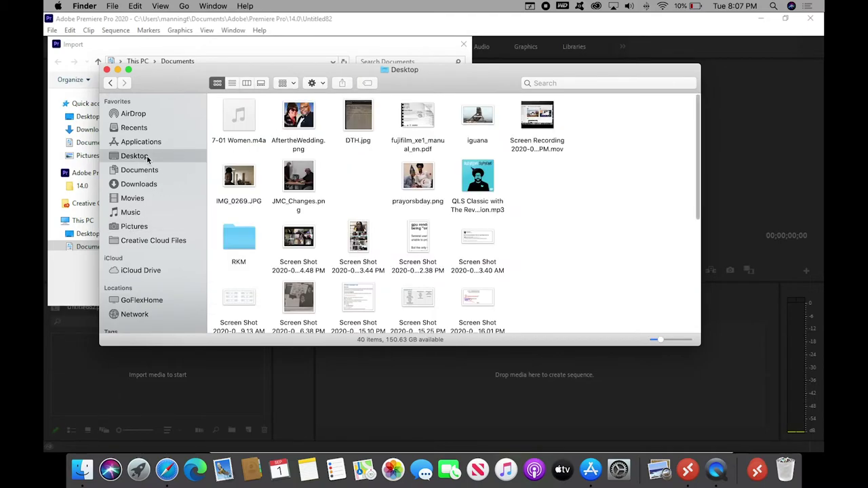
double_click(249, 240)
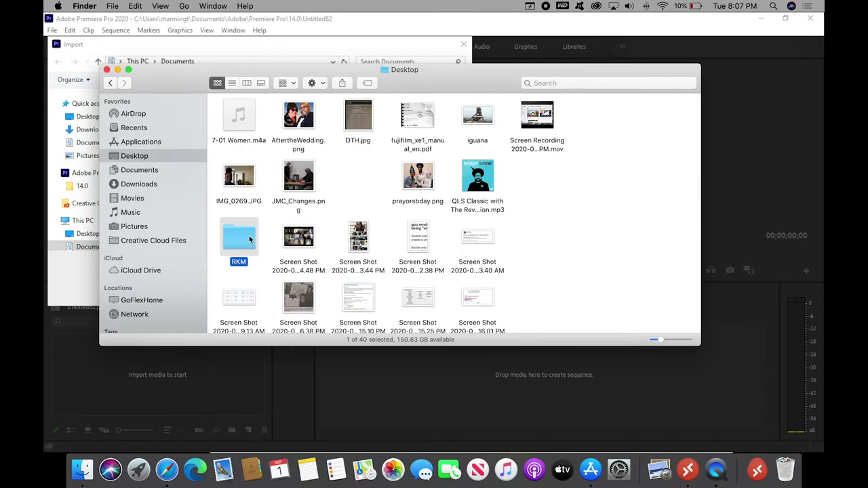
double_click(360, 116)
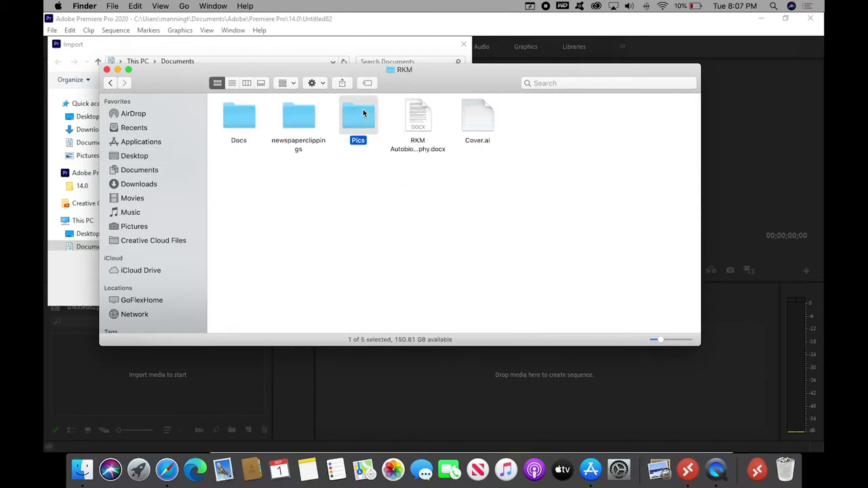
left_click_drag(506, 237, 359, 242)
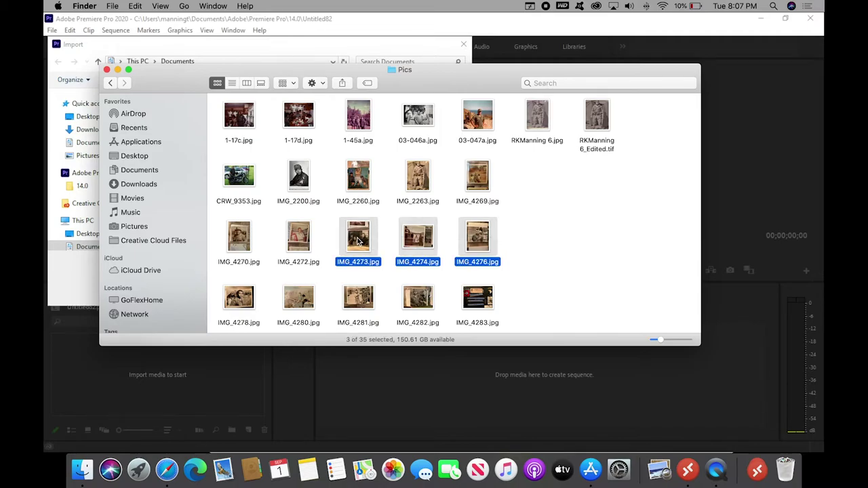
left_click(231, 417)
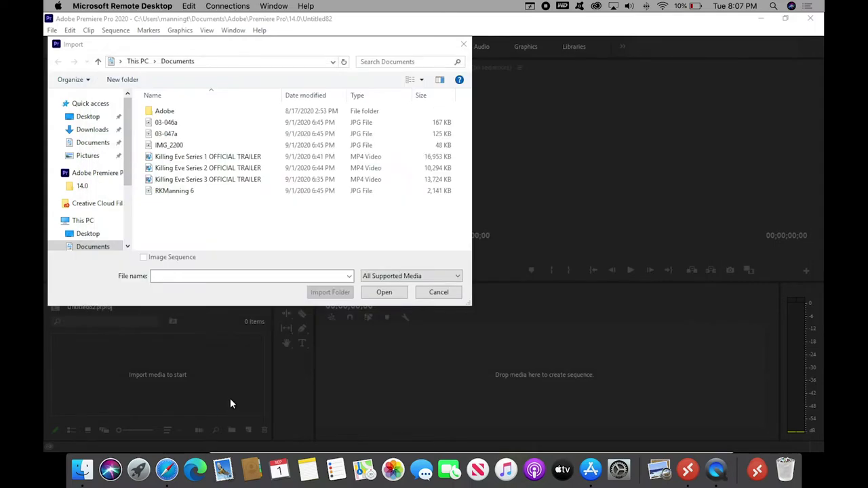
Paste IMG_4273, IMG_4274 and IMG_4276 into the remote Documents folder, then select the Series 1 trailer
right_click(179, 219)
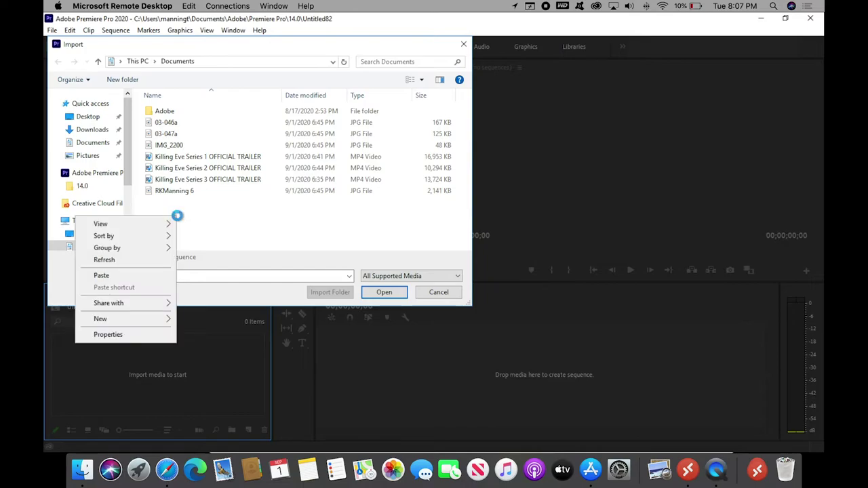
left_click(135, 275)
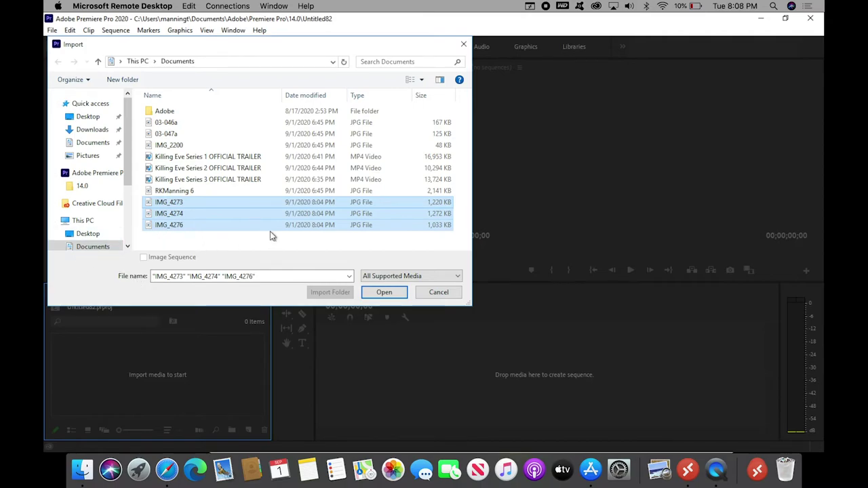
left_click(251, 156)
Import the three Killing Eve Series 1–3 trailers into the project
left_click(236, 180, "shift")
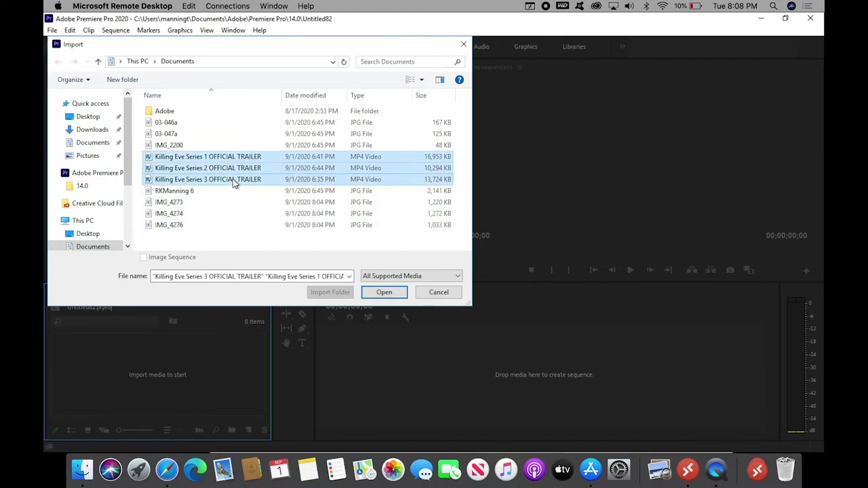
left_click(372, 297)
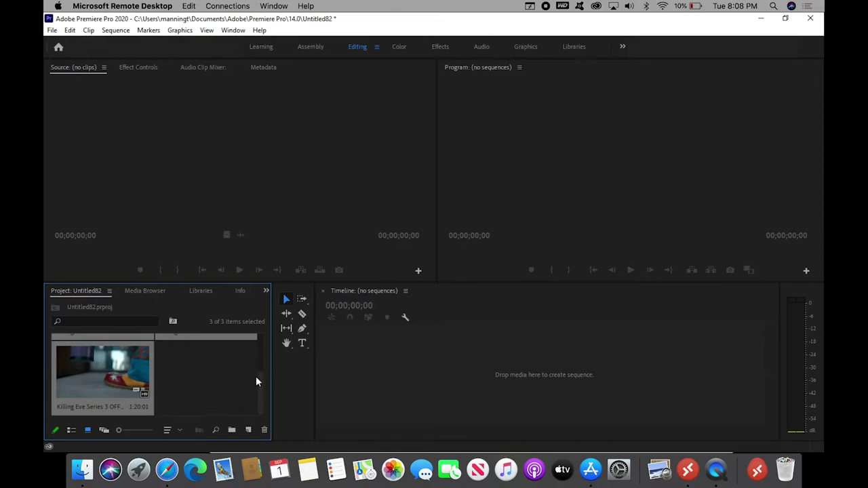
left_click_drag(259, 383, 258, 340)
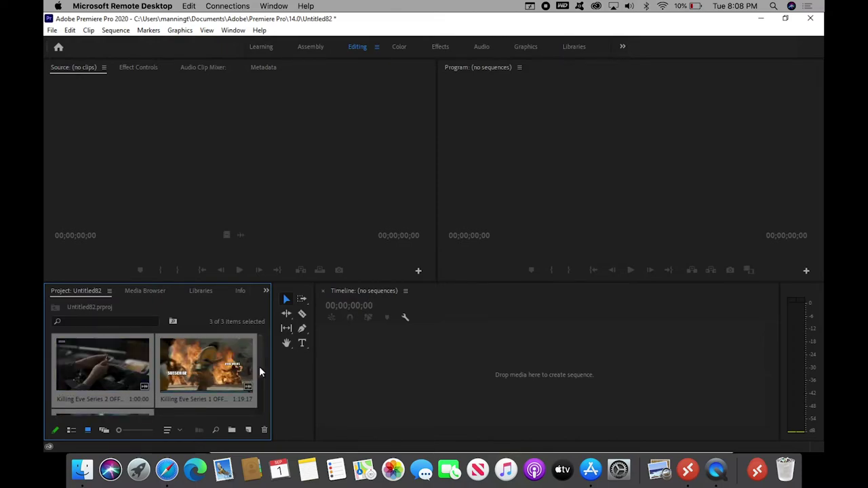
scroll(259, 387, "down", 2)
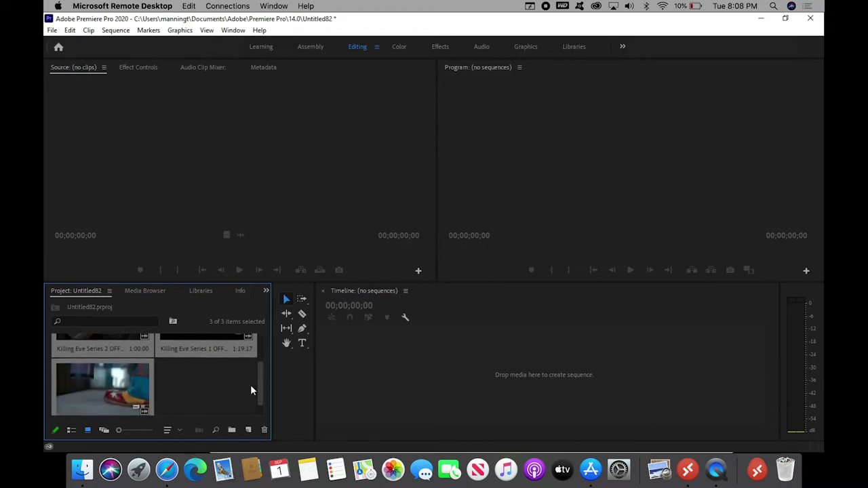
Load the Series 1 trailer in the Source monitor and mark In 00:00:22:15, Out 00:00:51:13
left_click(214, 365)
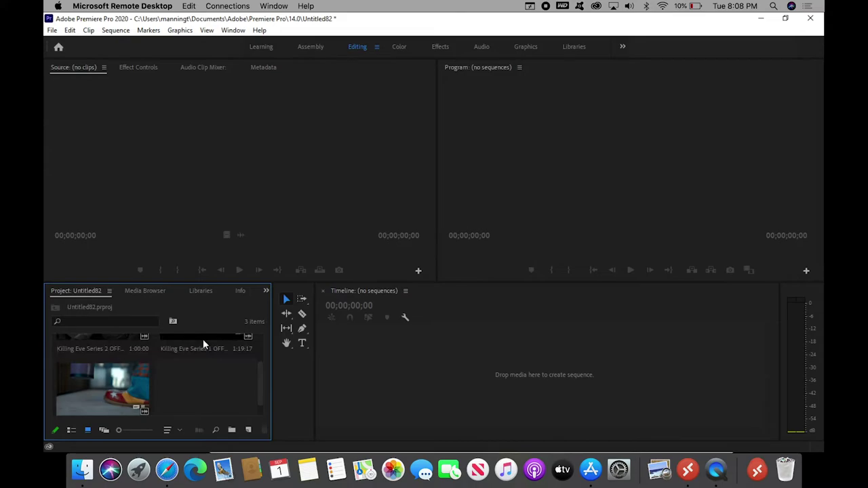
left_click(203, 345)
left_click_drag(201, 290, 195, 192)
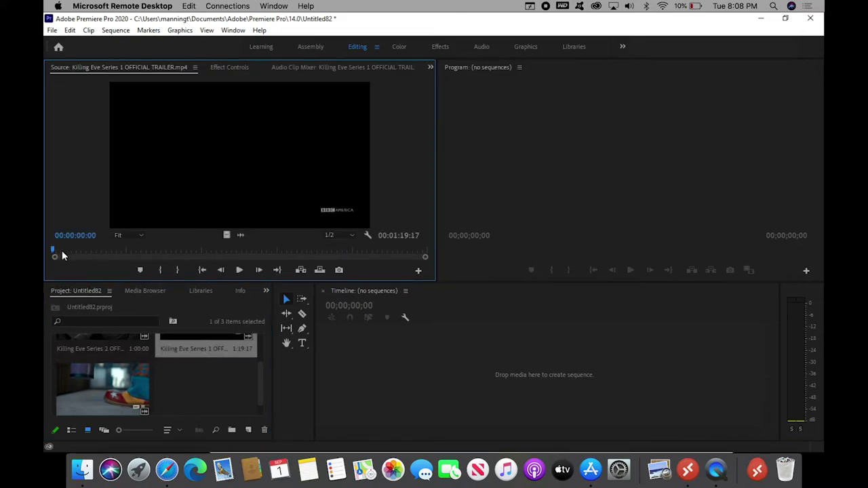
left_click_drag(53, 248, 160, 253)
left_click(161, 269)
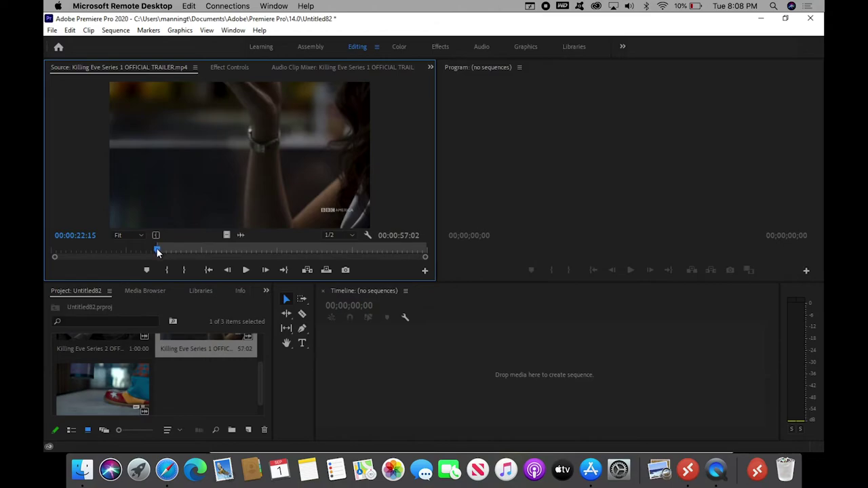
left_click(291, 250)
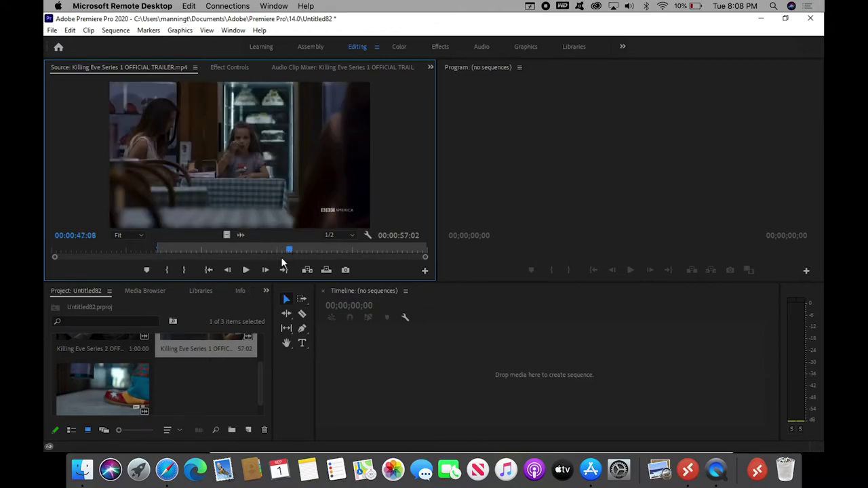
left_click(185, 270)
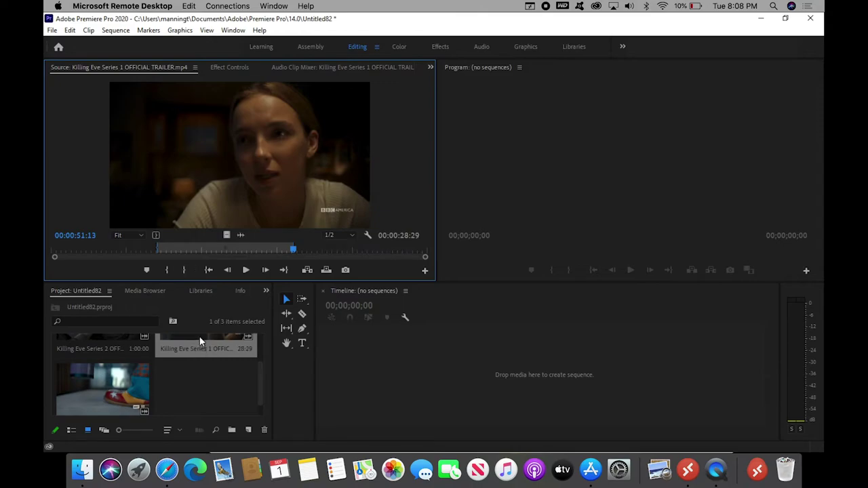
Insert the trimmed Series 1 range as the sequence's first clip, replacing the dragged copy
left_click_drag(207, 348, 358, 364)
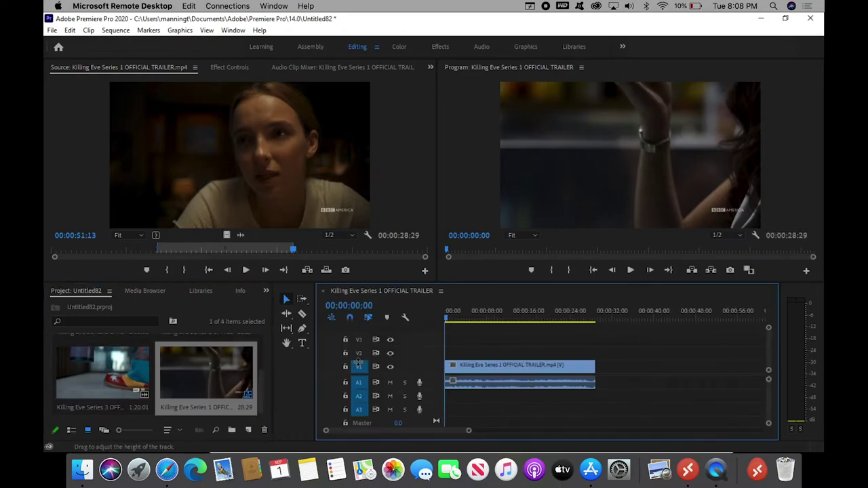
left_click(497, 368)
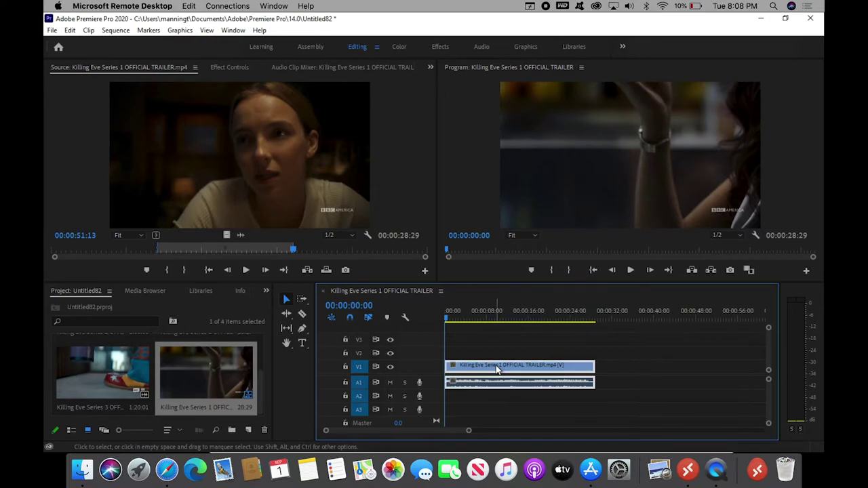
key("Delete")
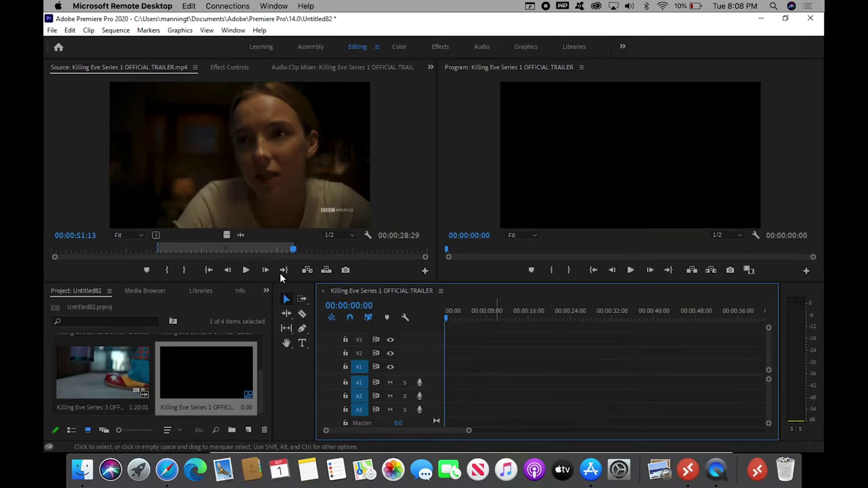
left_click(307, 270)
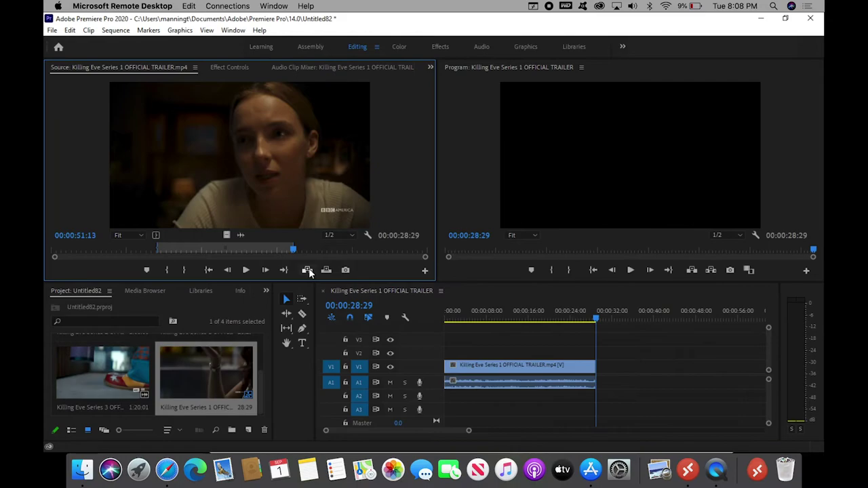
Insert a Series 3 excerpt from 00:00:21:00 to 00:00:41:13 after the Series 1 clip
double_click(128, 376)
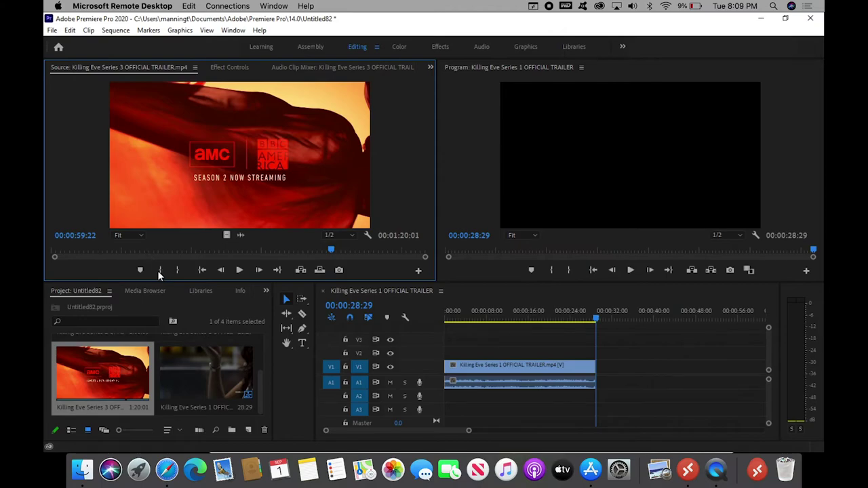
left_click_drag(332, 251, 137, 249)
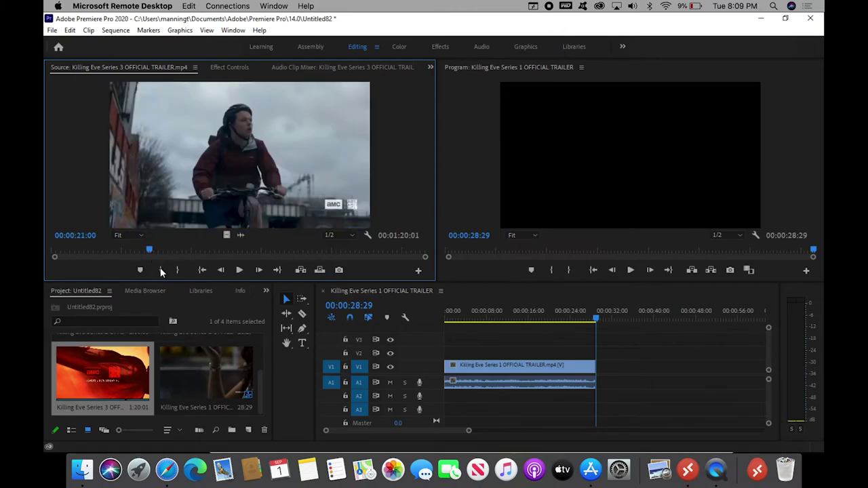
left_click(161, 271)
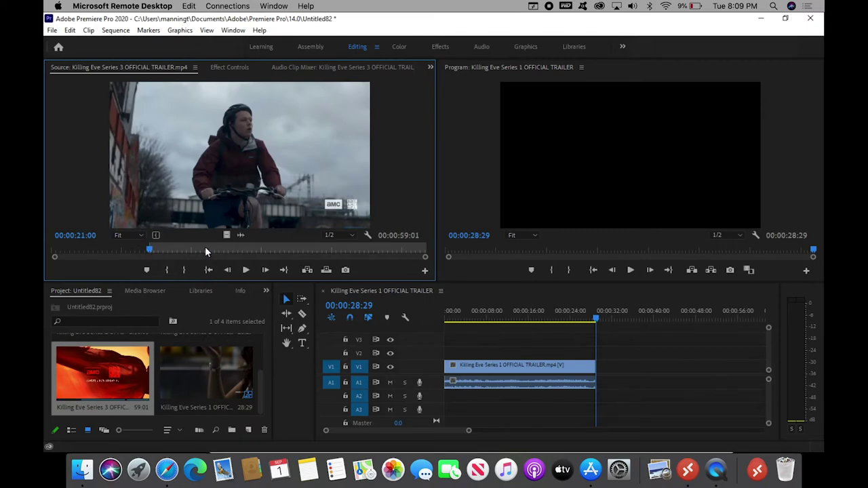
left_click(251, 251)
left_click(246, 250)
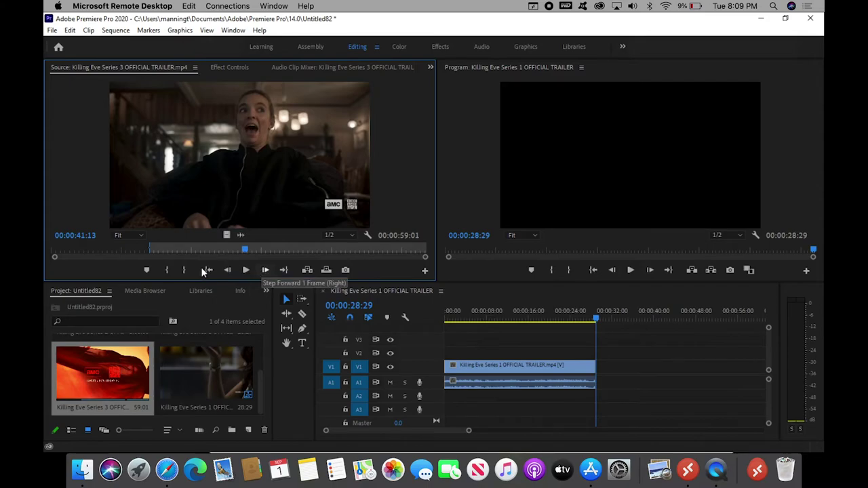
left_click(184, 270)
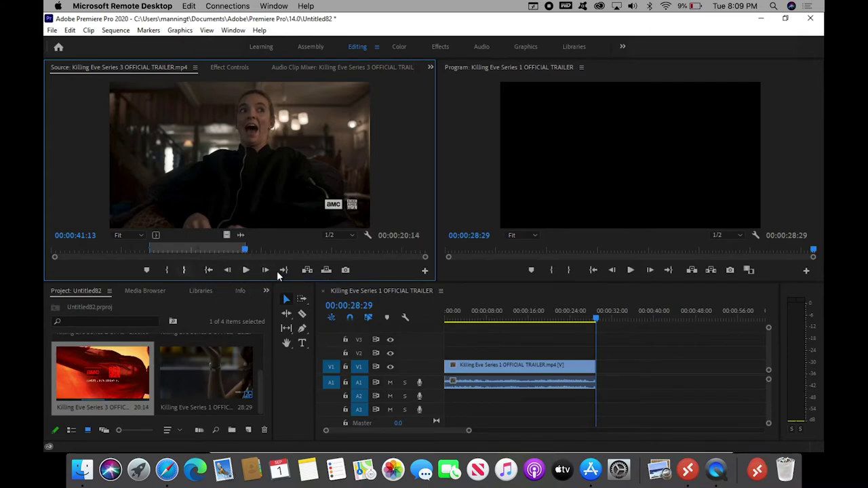
left_click(308, 271)
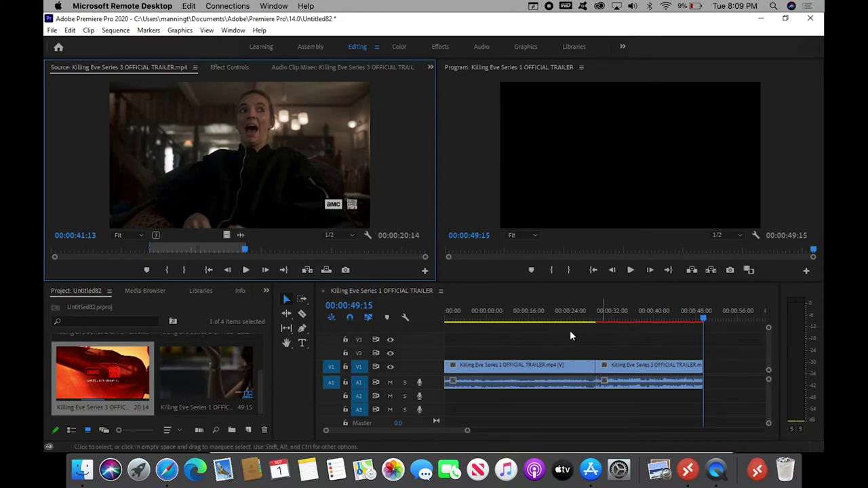
left_click(522, 343)
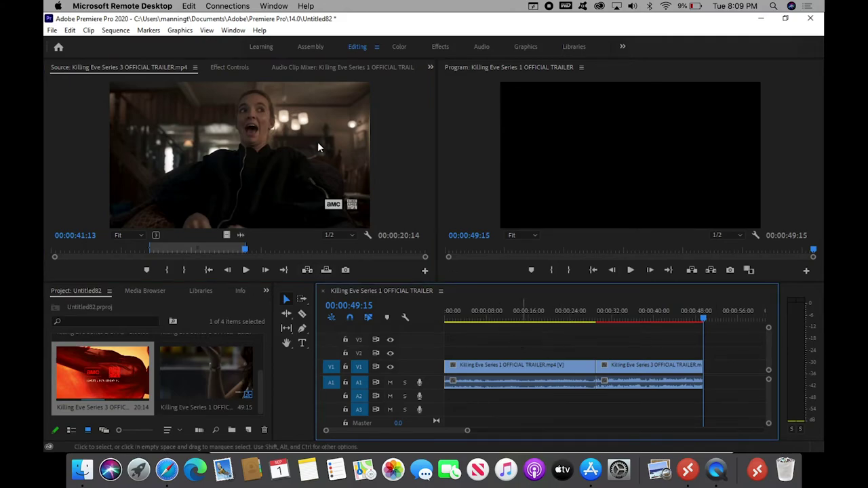
left_click(51, 29)
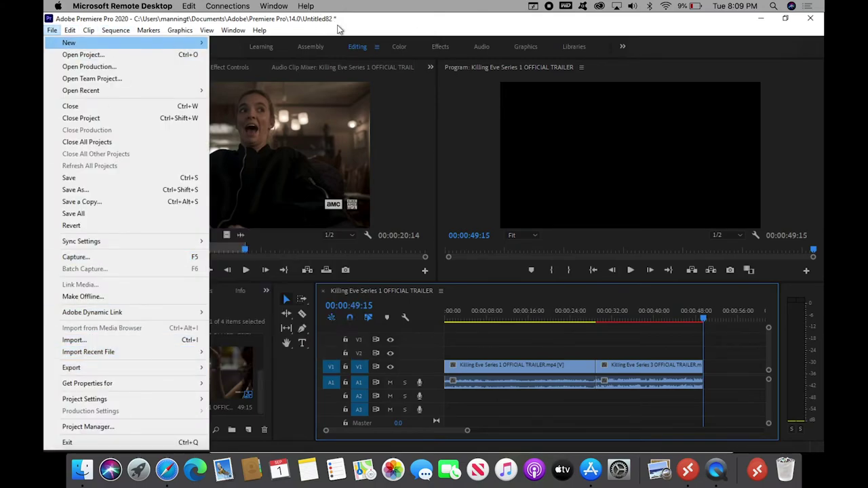
Save the Premiere Pro project
left_click(52, 30)
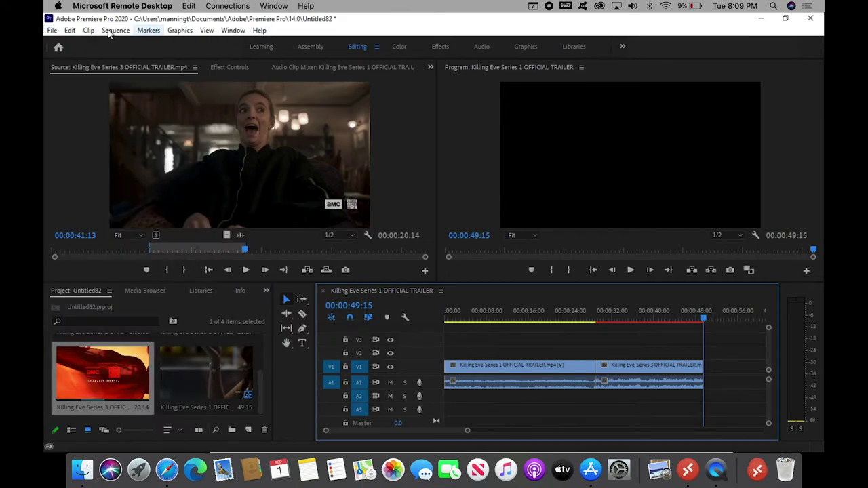
left_click(51, 30)
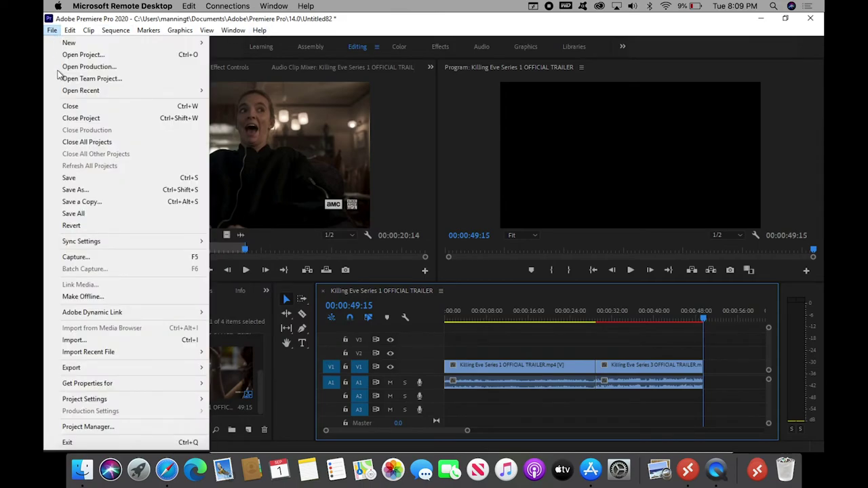
left_click(70, 178)
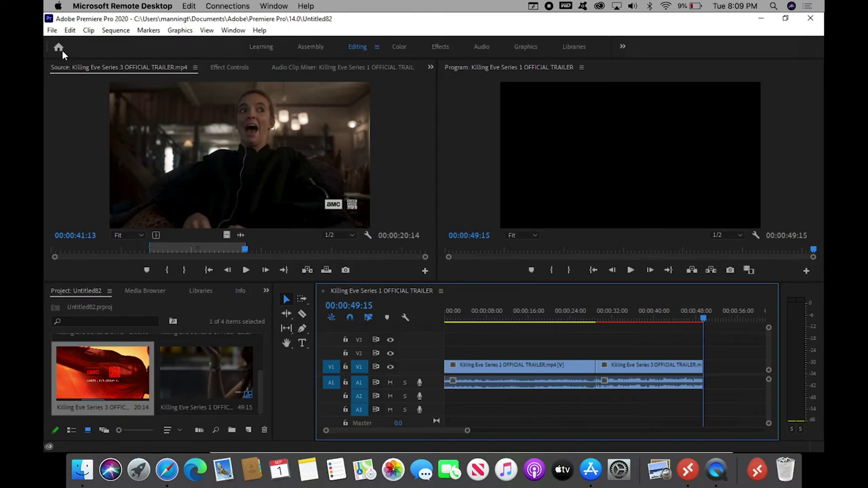
Export the sequence as KillingEveTest.mp4, overwriting the existing file
left_click(51, 32)
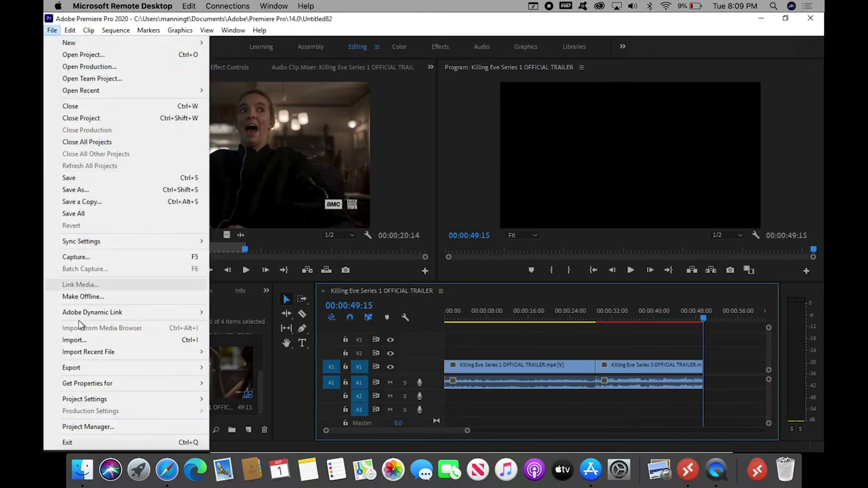
mouse_move(129, 374)
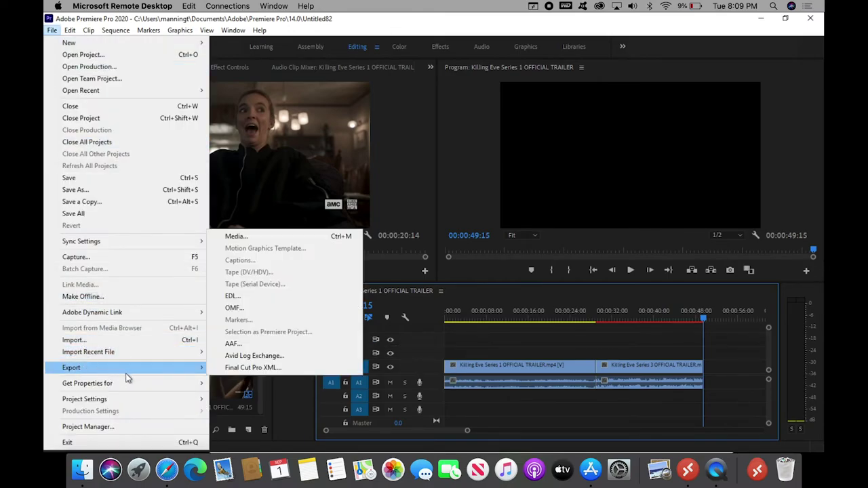
left_click(249, 237)
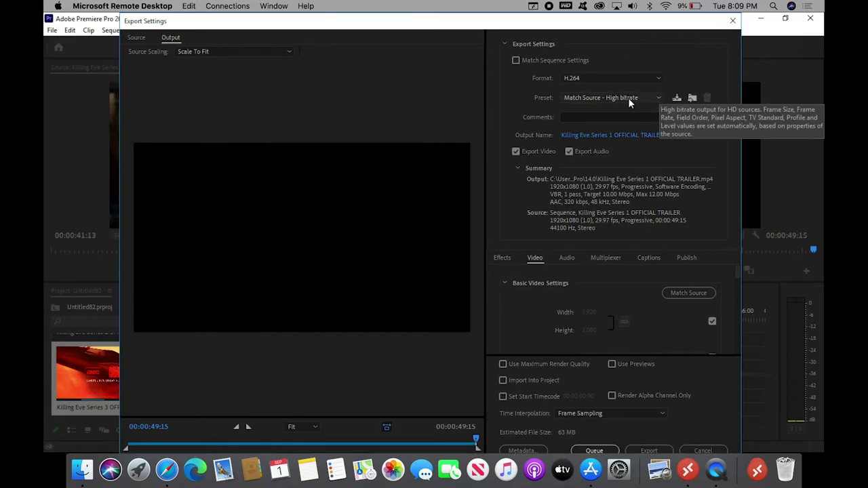
left_click(608, 137)
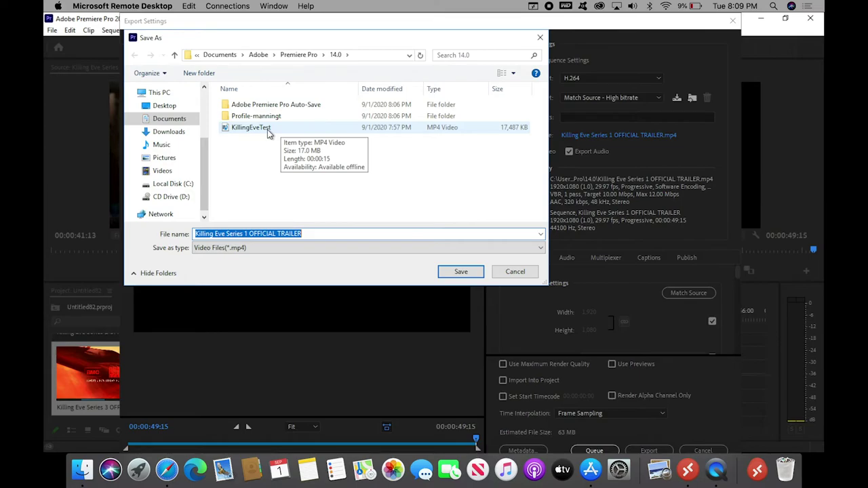
left_click(268, 130)
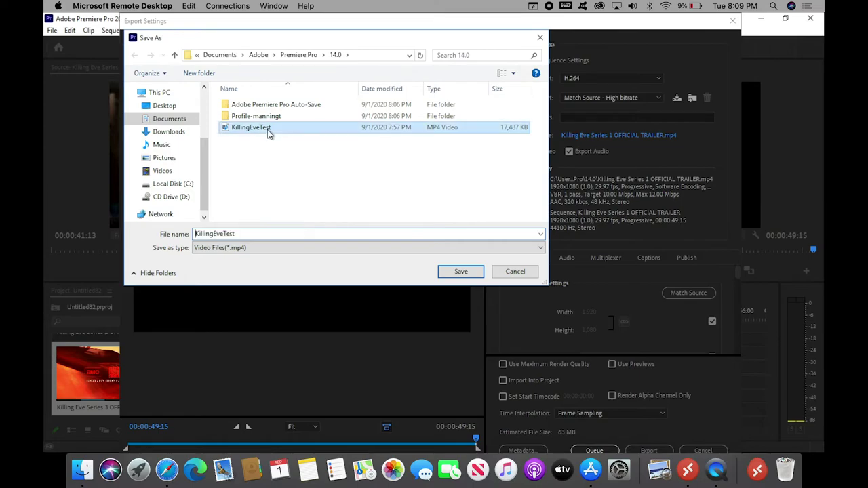
left_click(461, 273)
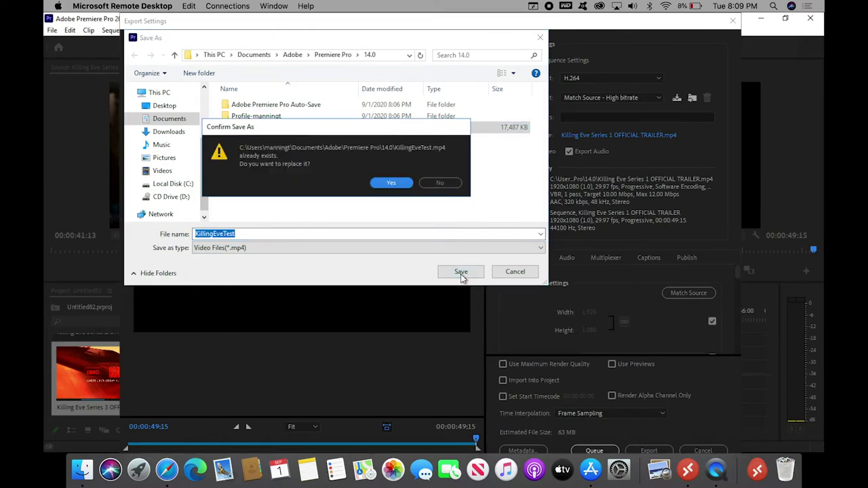
left_click(397, 183)
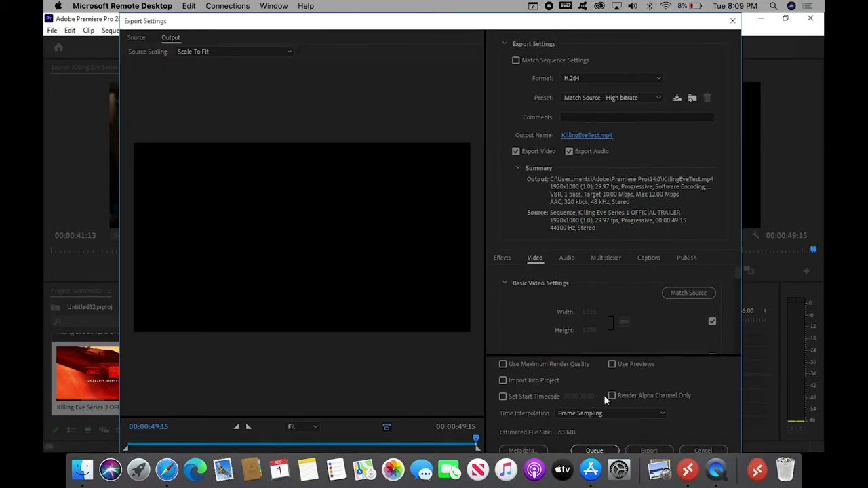
left_click(636, 452)
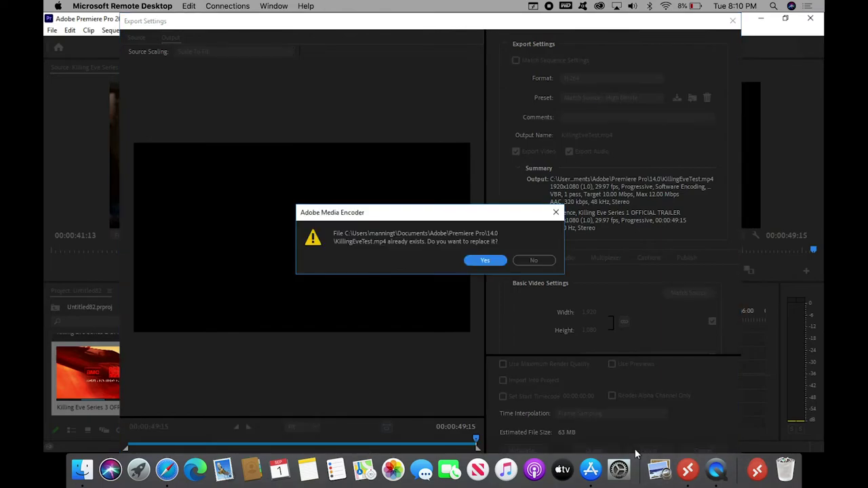
left_click(477, 262)
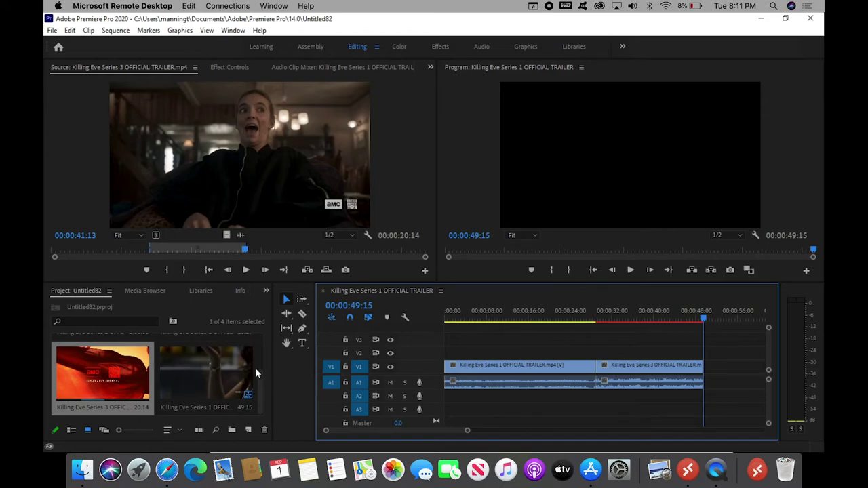
Once the KillingEveTest export finishes, make the Source monitor the active panel
left_click(95, 170)
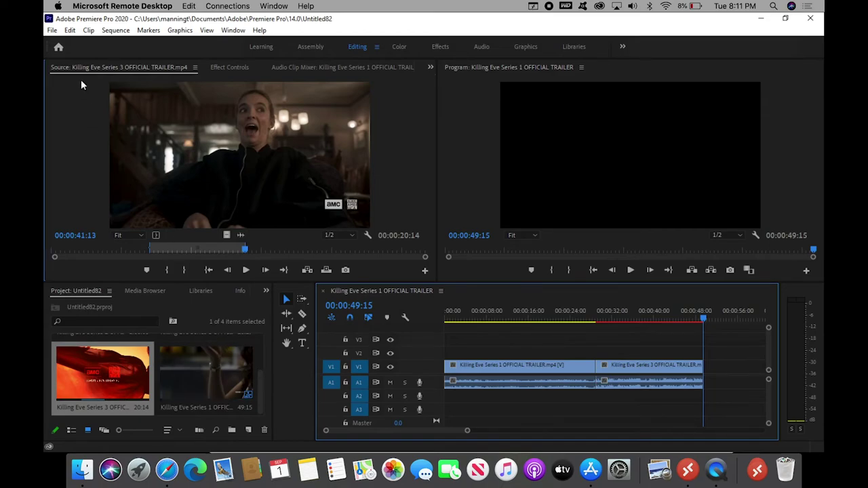
Copy the exported KillingEveTest MP4 from the remote 14.0 folder, then switch to the Mac's Finder
left_click(52, 31)
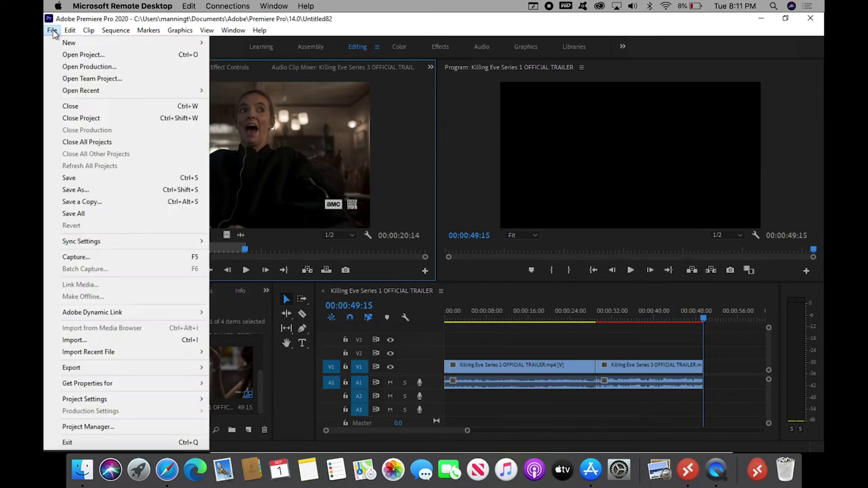
left_click(107, 340)
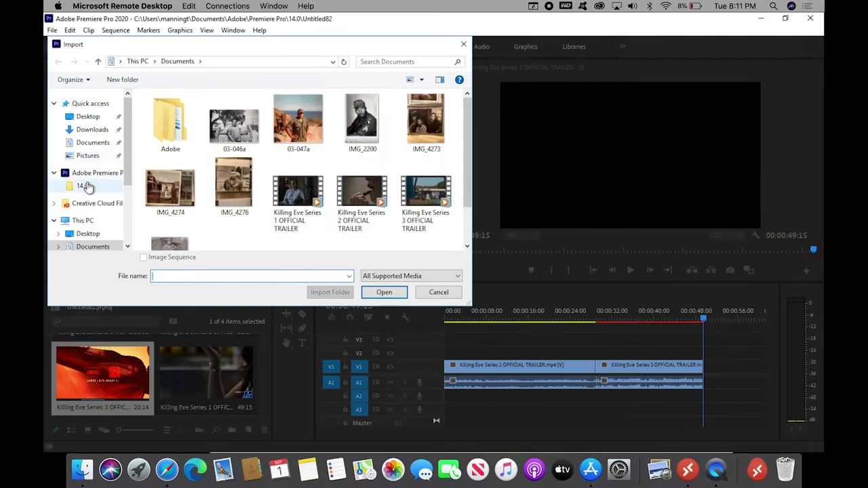
left_click(83, 186)
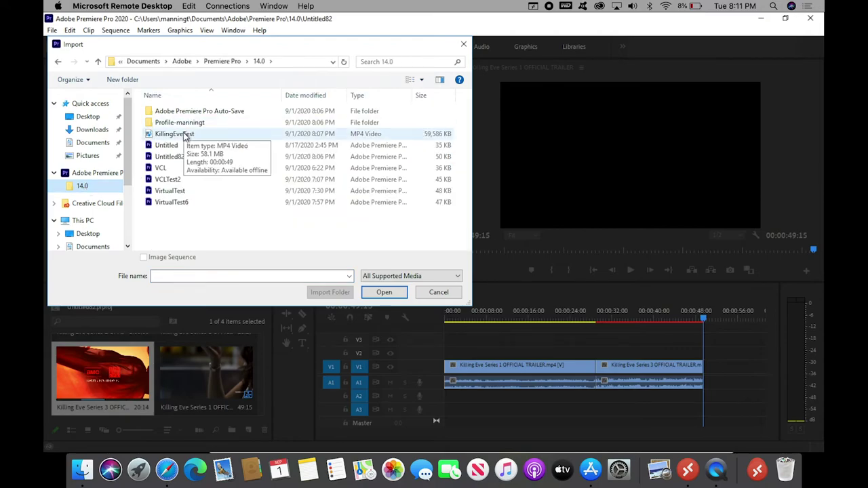
left_click(187, 135)
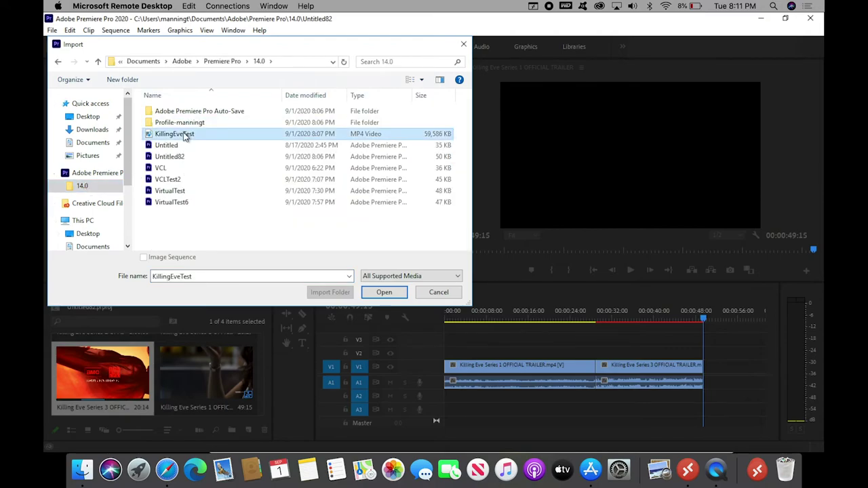
right_click(187, 136)
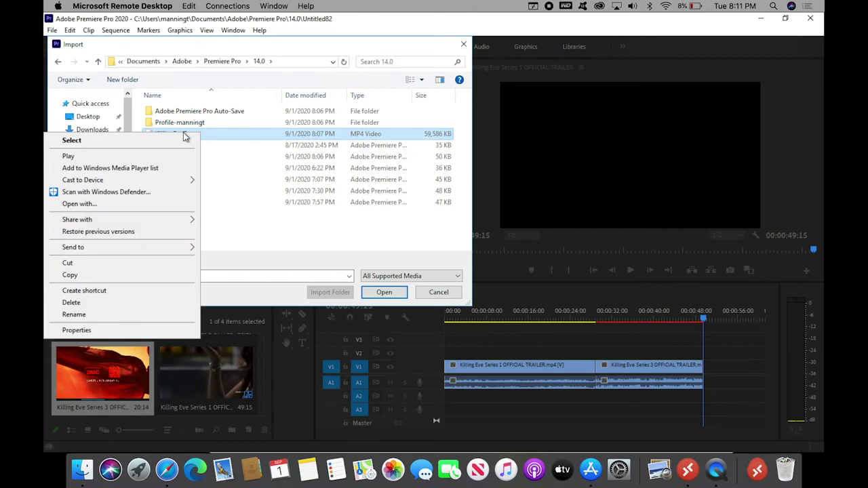
left_click(91, 276)
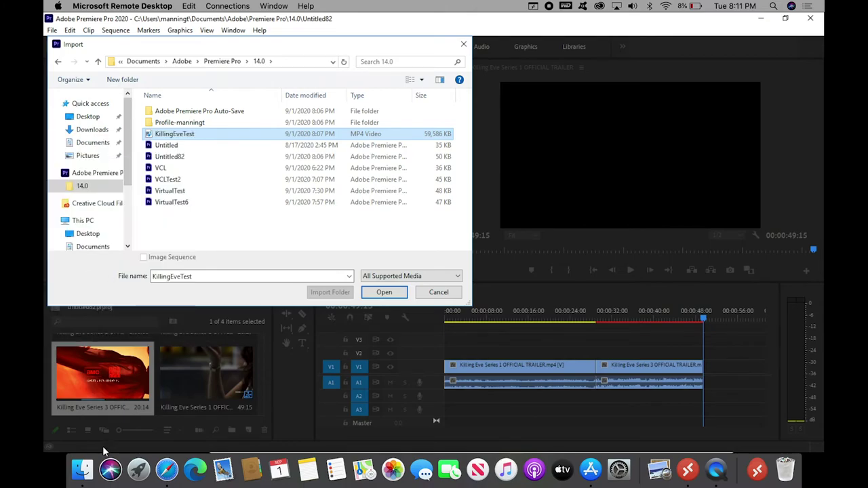
left_click(84, 472)
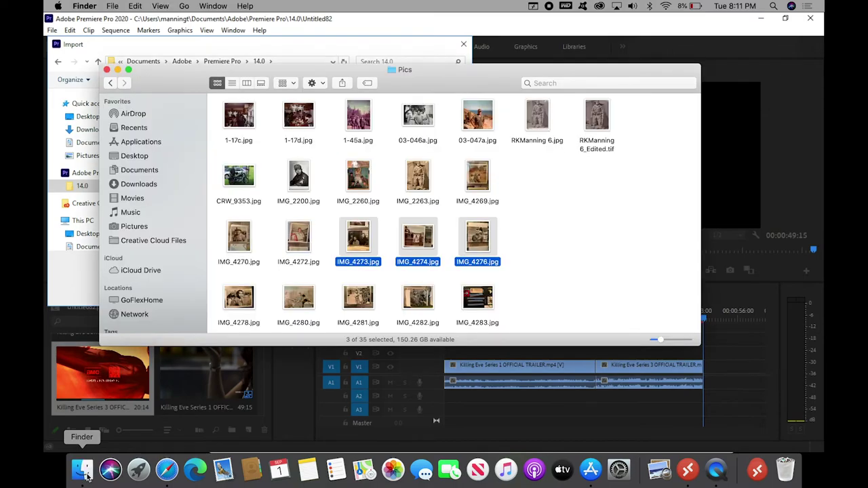
Paste KillingEveTest.mp4 into the Mac's Documents folder and check that the copy completed
left_click(153, 171)
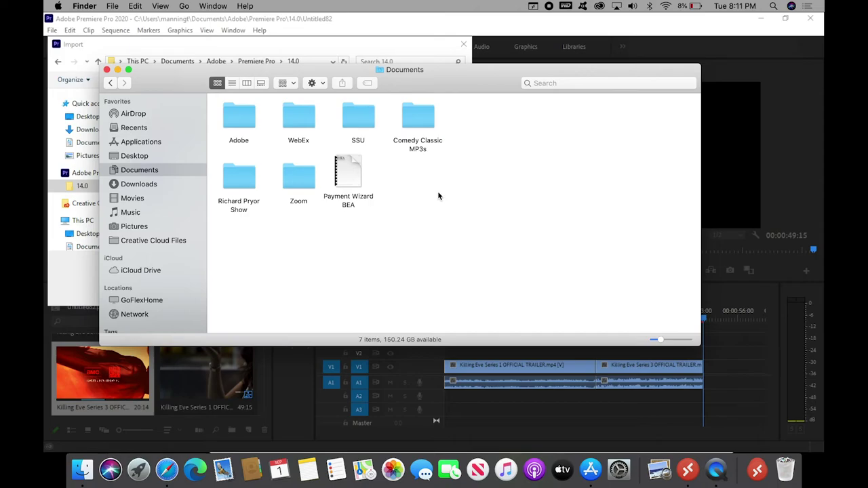
right_click(438, 196)
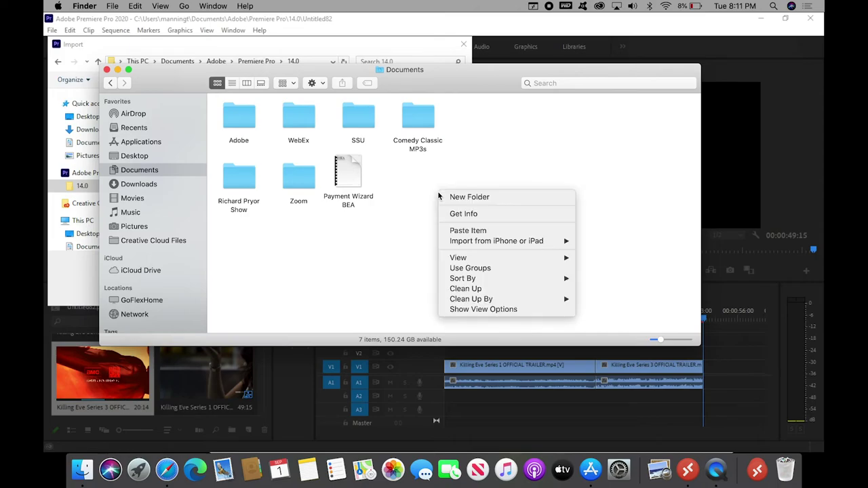
left_click(457, 231)
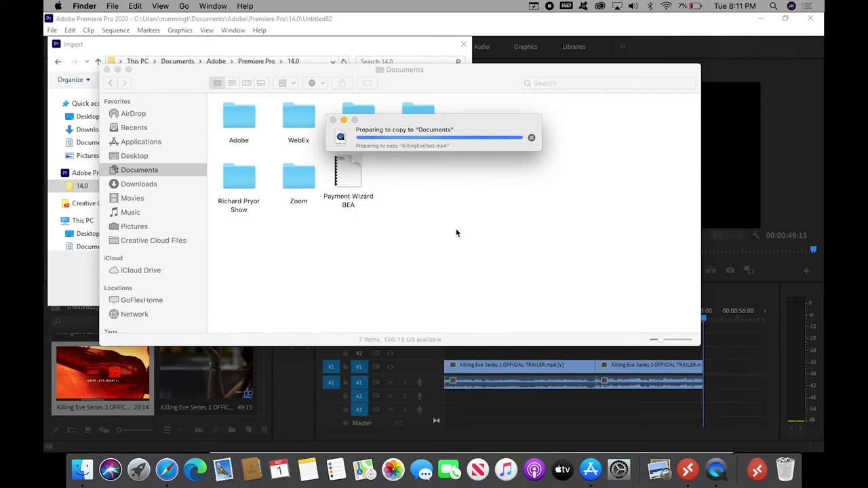
left_click(252, 49)
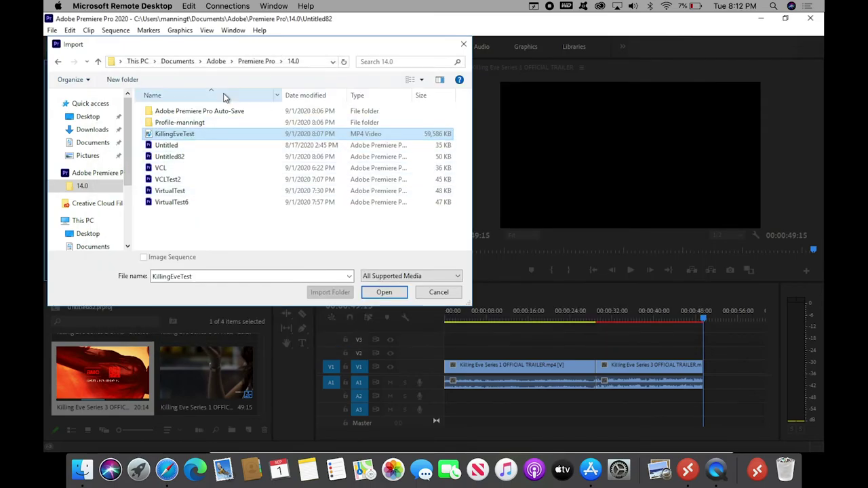
left_click(95, 462)
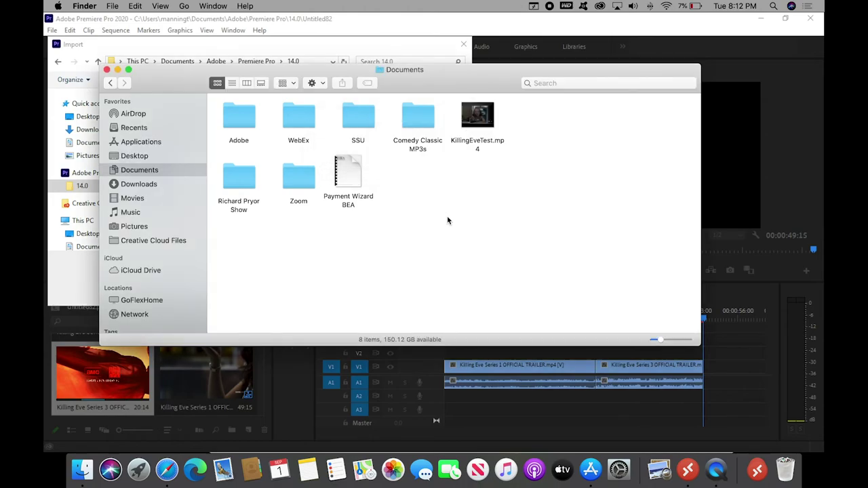
double_click(471, 114)
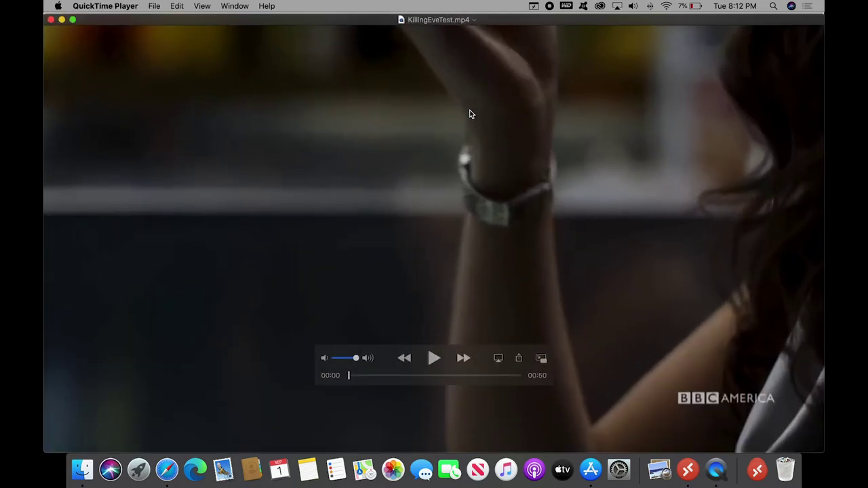
key("space")
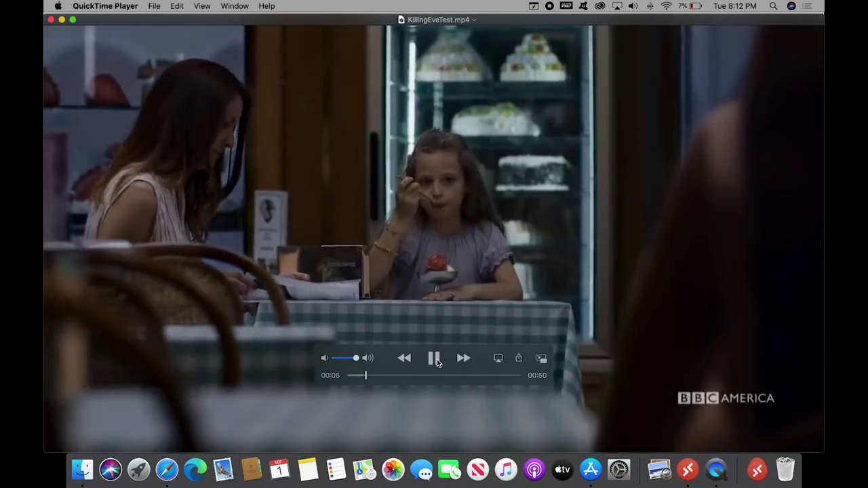
left_click(435, 362)
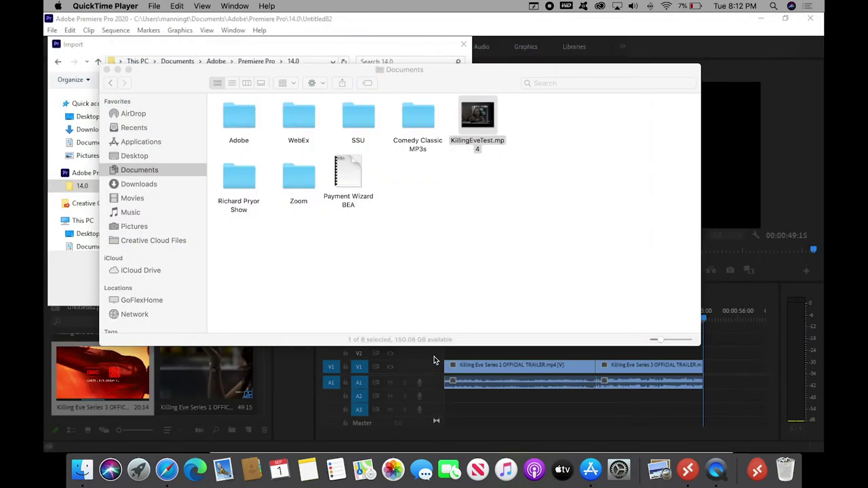
left_click(786, 177)
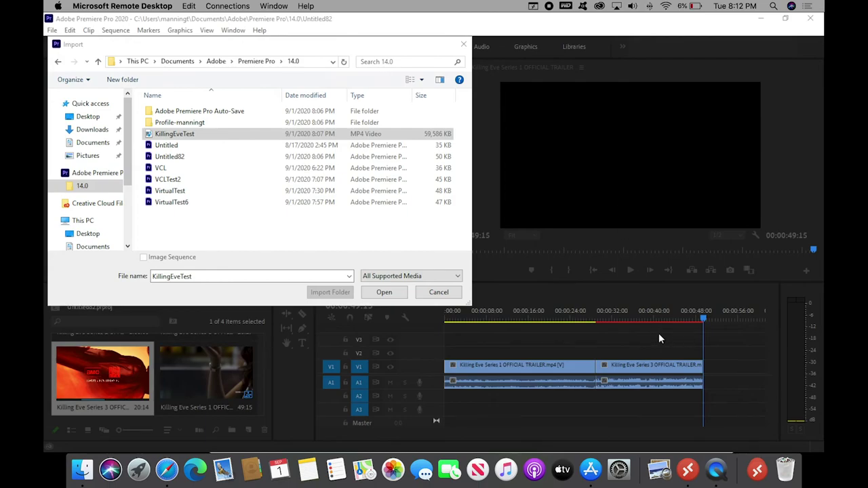
Cancel the Import dialog, then play the trailer sequence from near its start and stop it
left_click(429, 299)
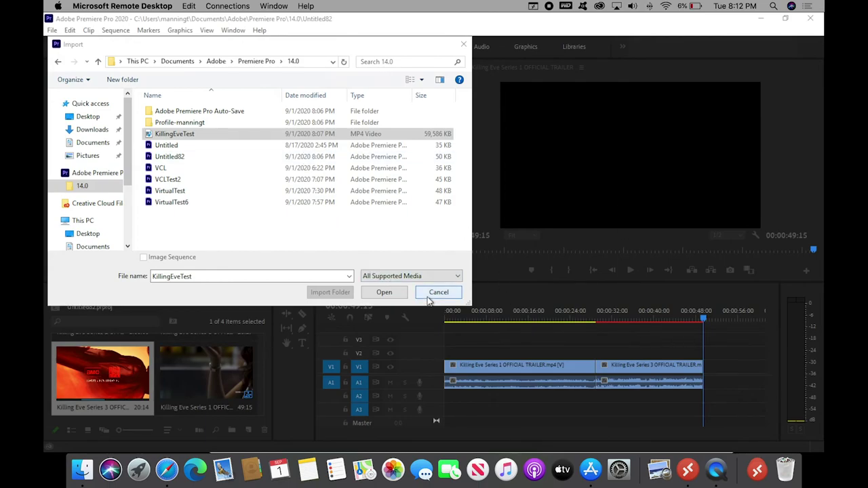
left_click_drag(704, 316, 438, 340)
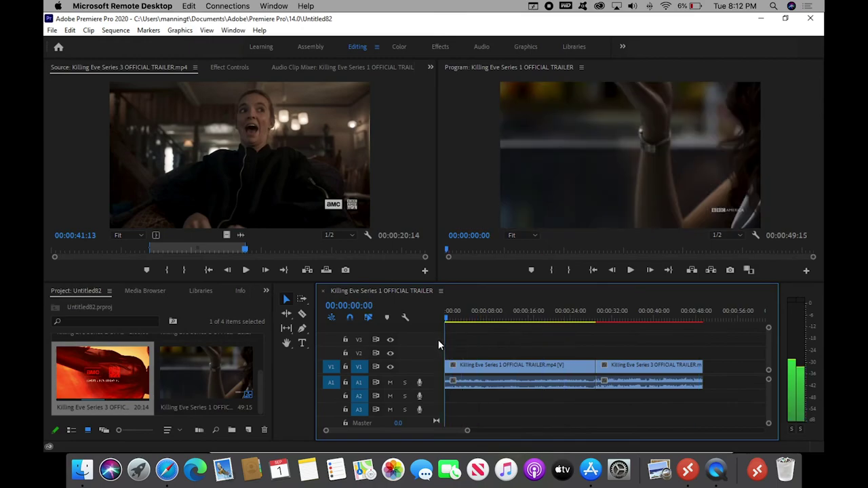
left_click(630, 270)
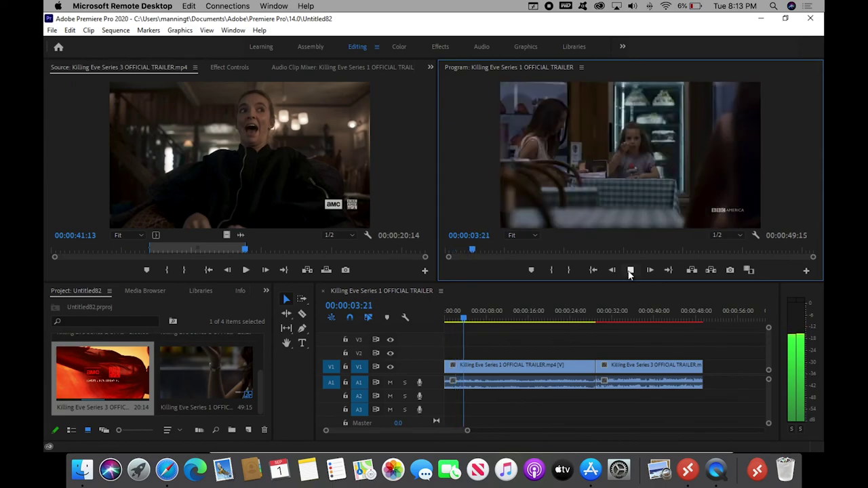
left_click(630, 271)
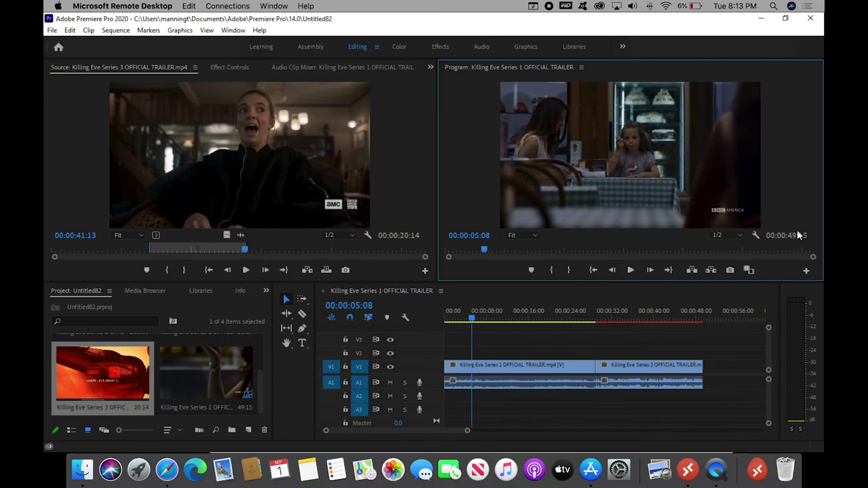
Set the Program monitor playback resolution to 1/4 and stop playback
left_click(740, 236)
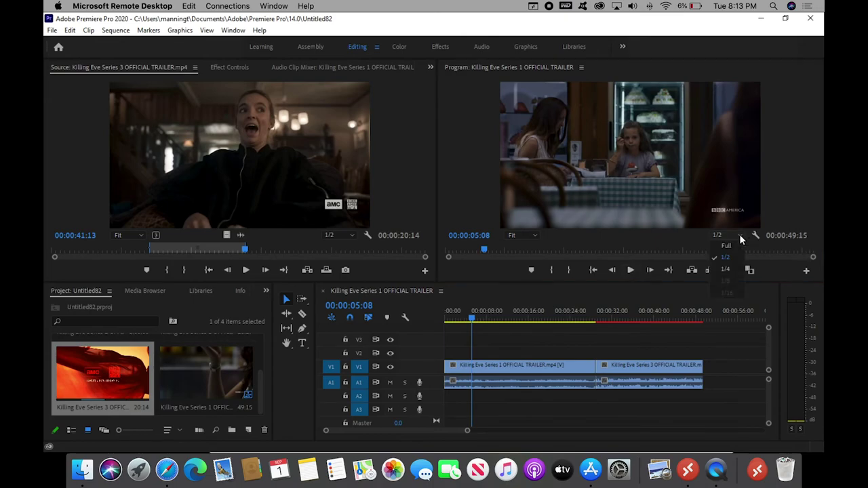
left_click(727, 269)
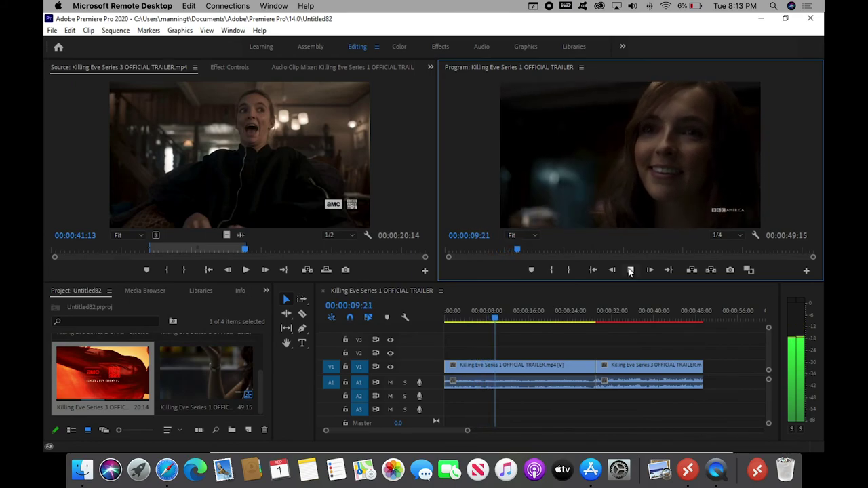
left_click(631, 271)
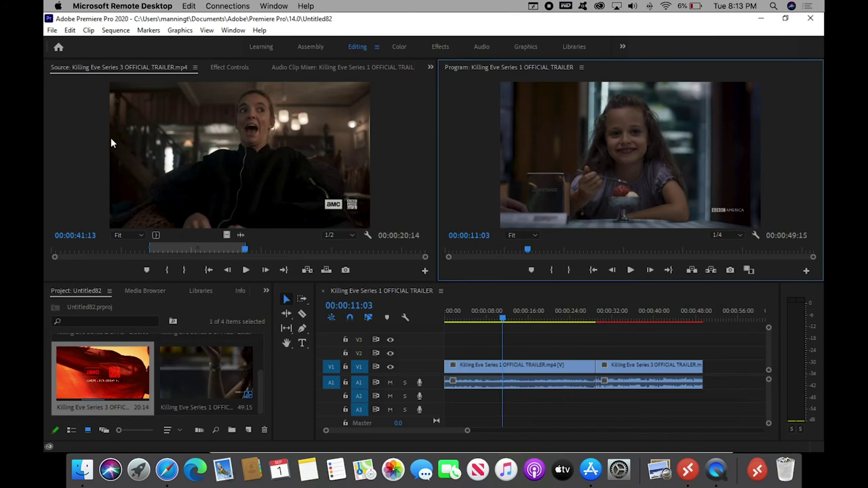
Exit Premiere Pro from the File menu, then quit Microsoft Remote Desktop
left_click(53, 30)
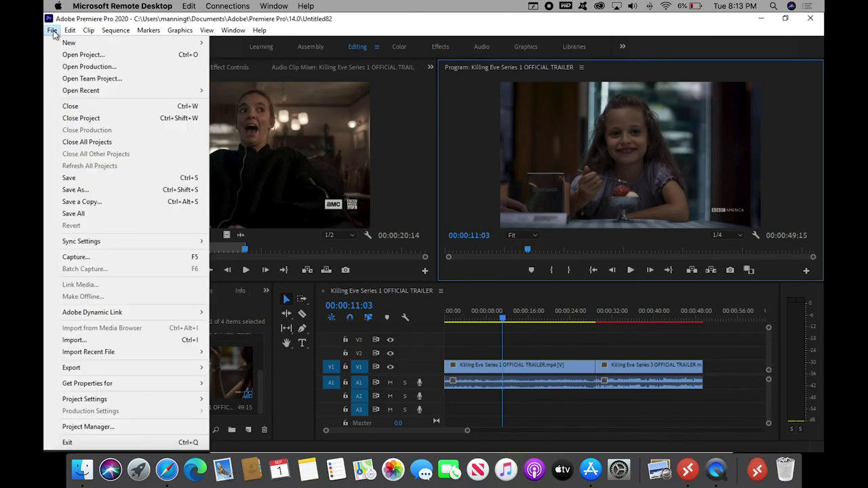
left_click(97, 443)
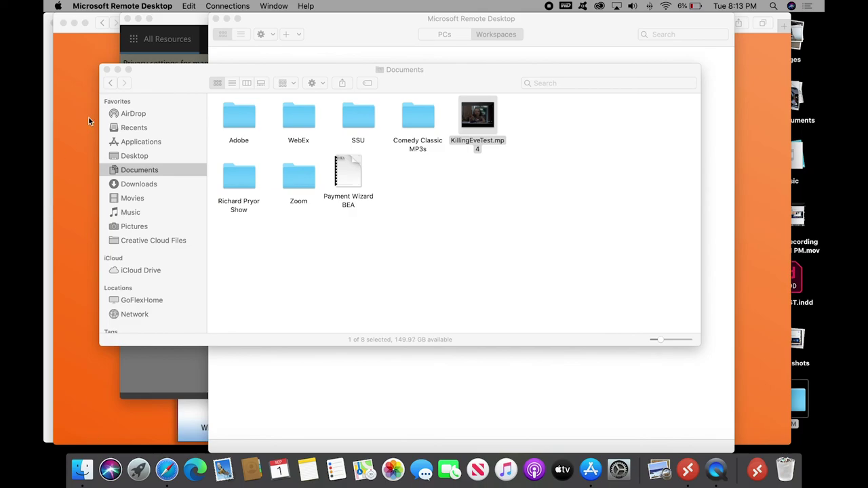
left_click(756, 470)
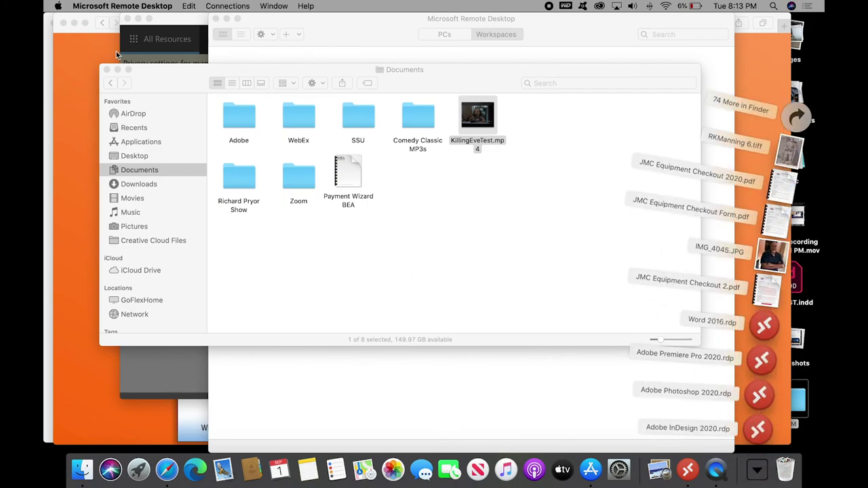
left_click(121, 7)
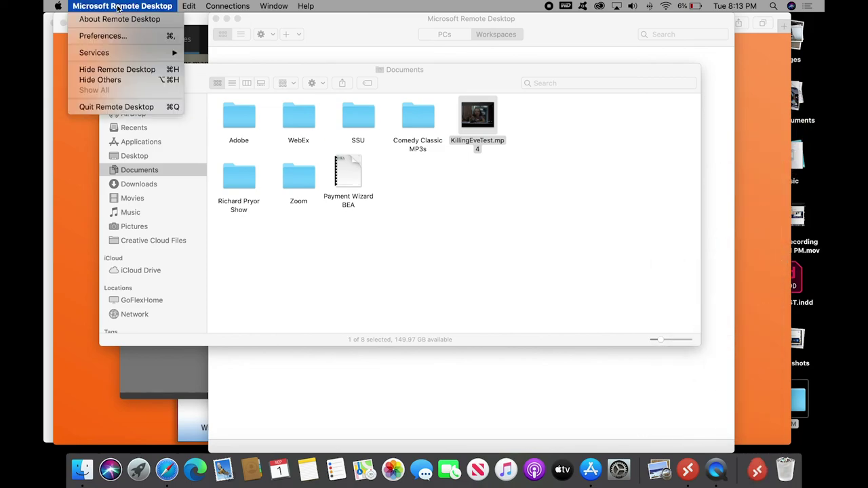
left_click(87, 108)
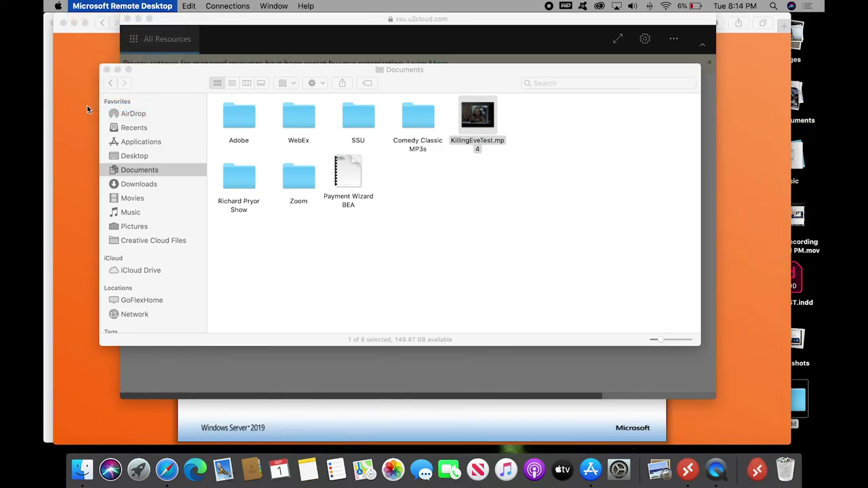